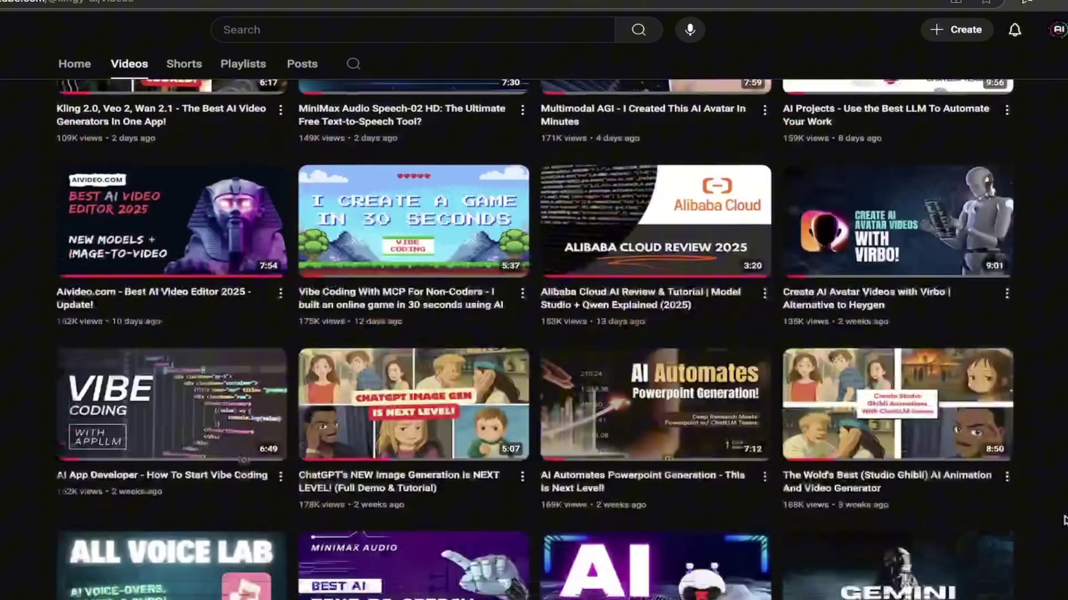
Scroll down the channel's Videos grid to reveal older AI-tool tutorial uploads
scroll(1064, 520, "down", 12)
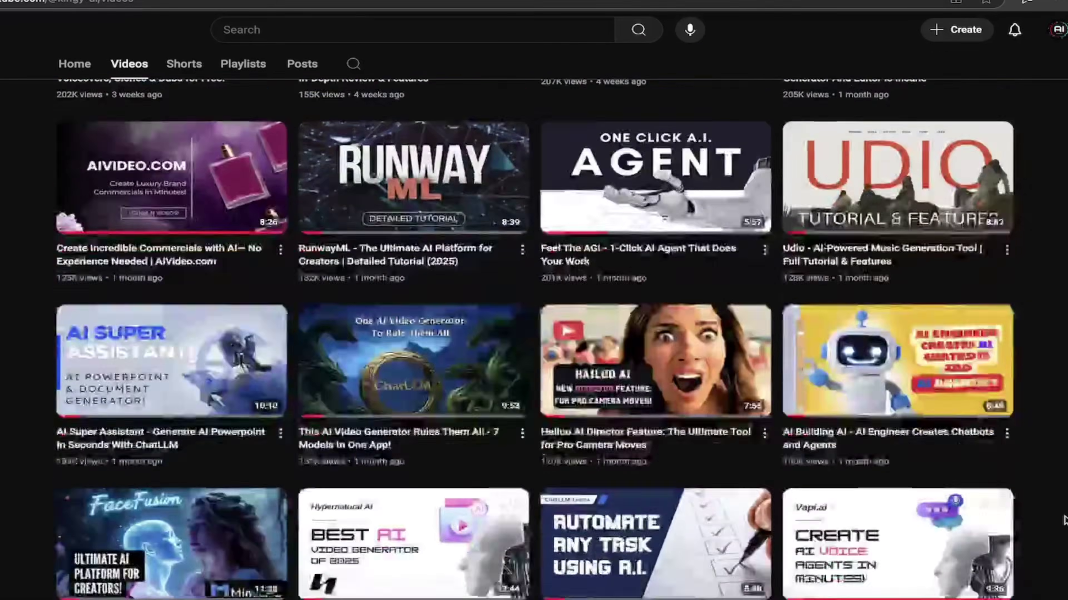
scroll(1064, 520, "down", 3)
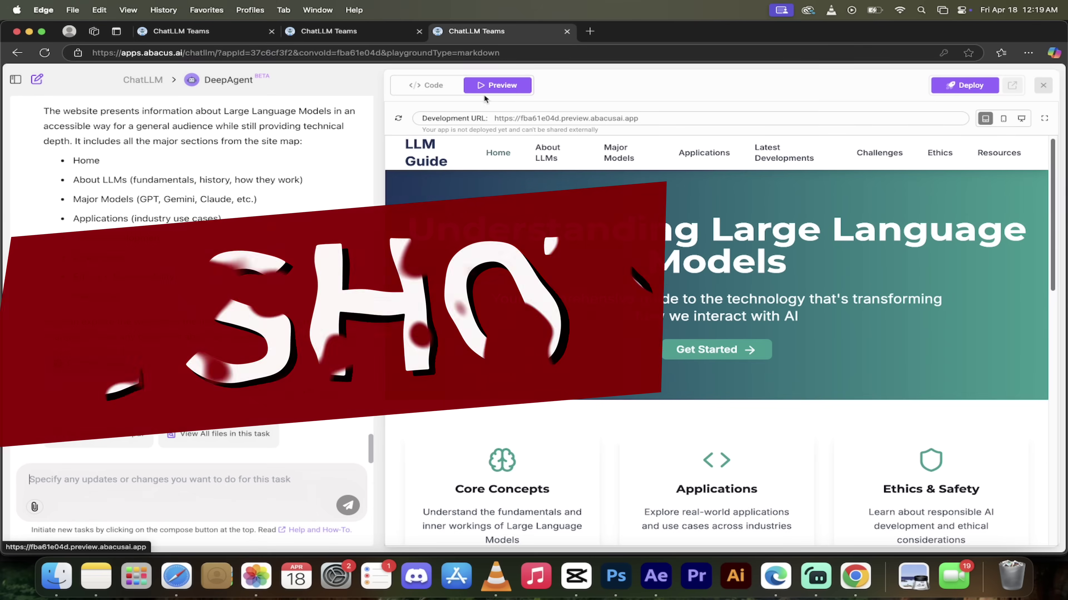
Browse the LLM Guide preview and chat log, ending on a fresh RouteLLM chat page
left_click(426, 85)
left_click(431, 166)
left_click(442, 183)
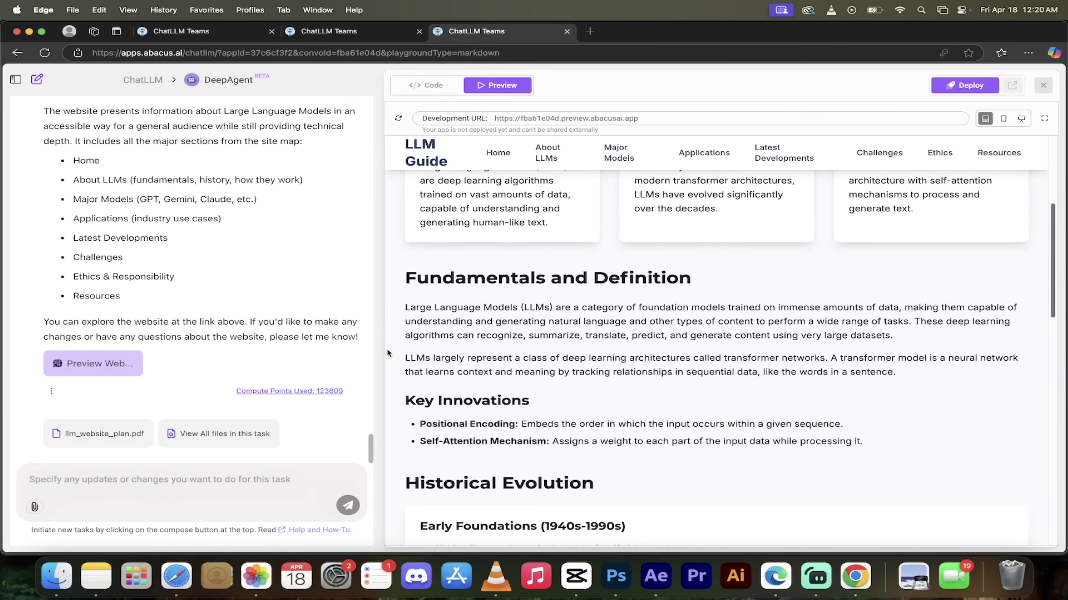
scroll(189, 252, "up", 20)
scroll(156, 189, "down", 10)
scroll(265, 195, "down", 2)
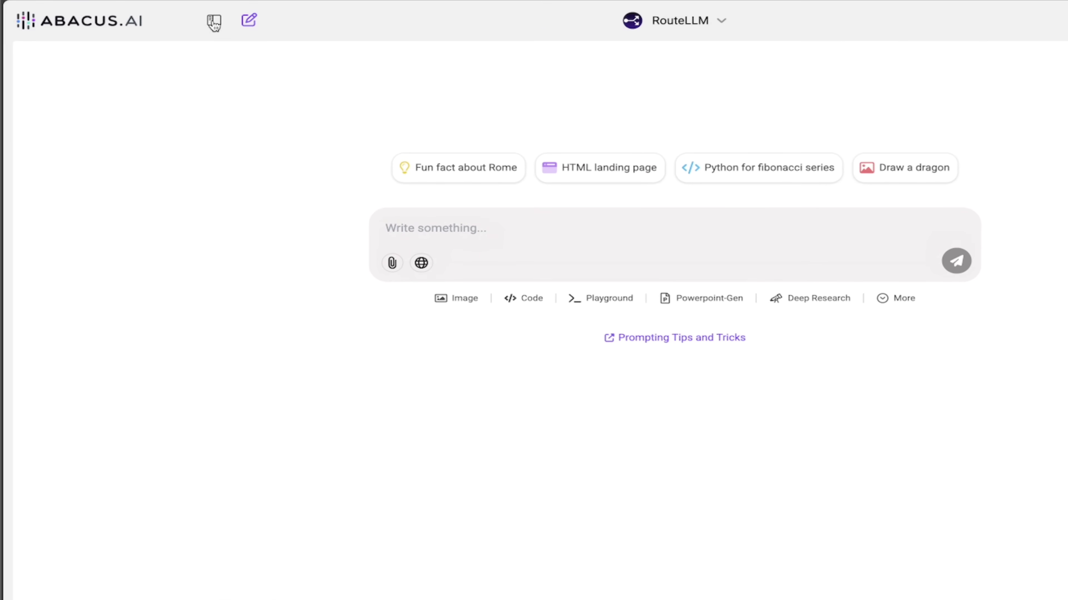
Show the sidebar history and launch DeepAgent from the Tools section
left_click(214, 22)
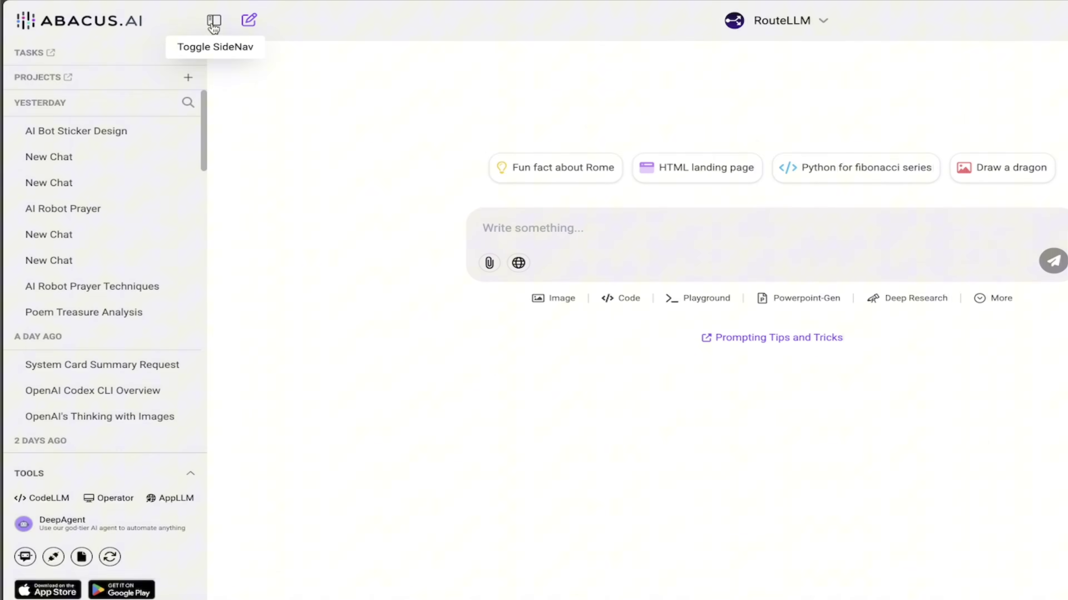
scroll(69, 183, "down", 4)
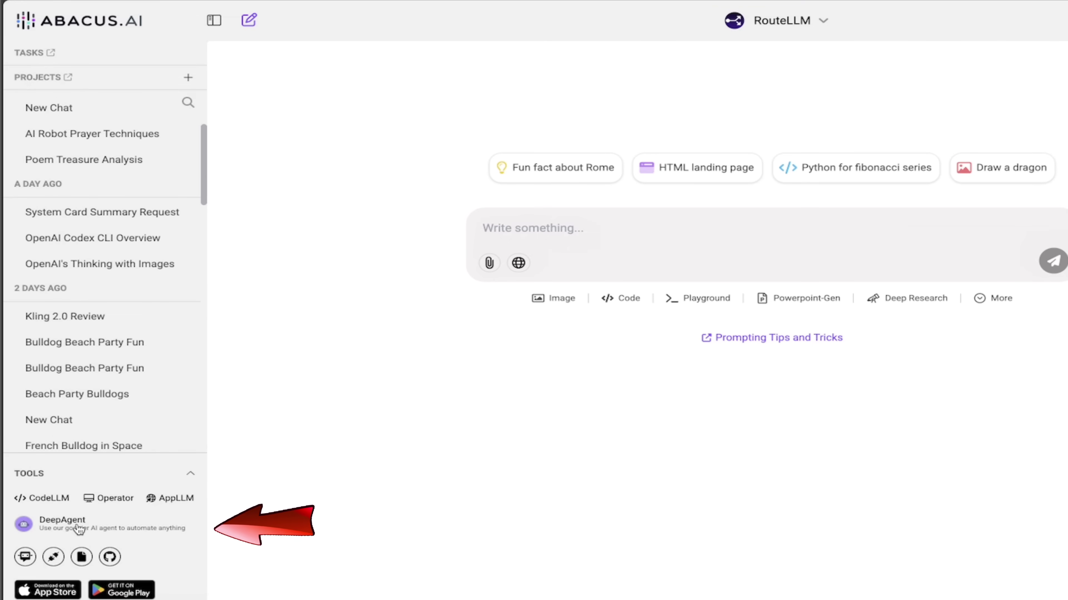
left_click(79, 526)
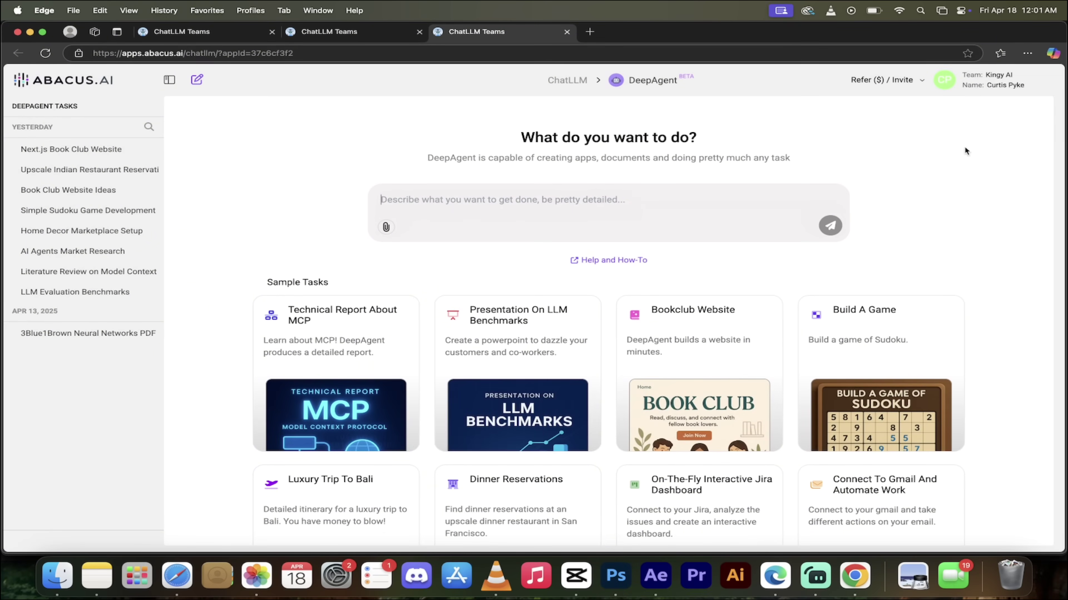
scroll(986, 212, "down", 3)
scroll(987, 212, "up", 3)
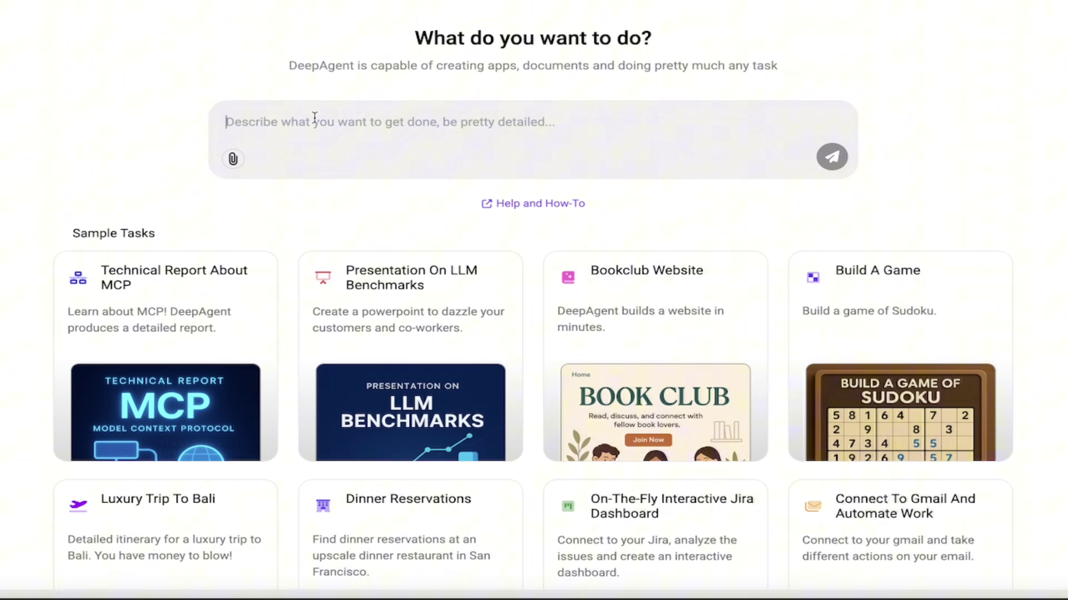
Send the agent the request 'Create a website about Large Language Models.'
type("Cre")
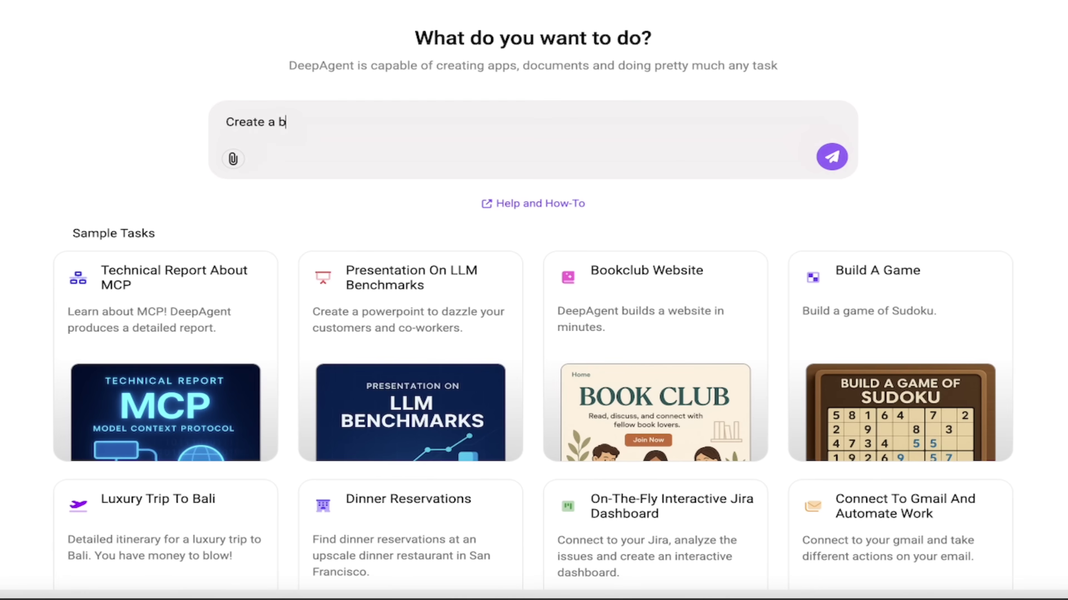
type("ate a website about Large Language Models.")
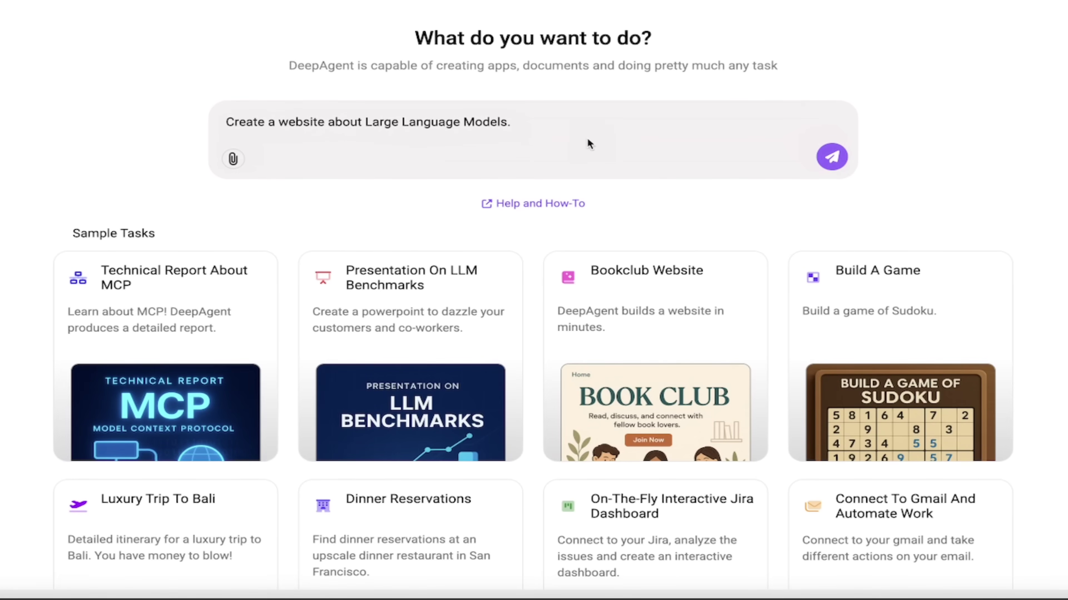
left_click(833, 158)
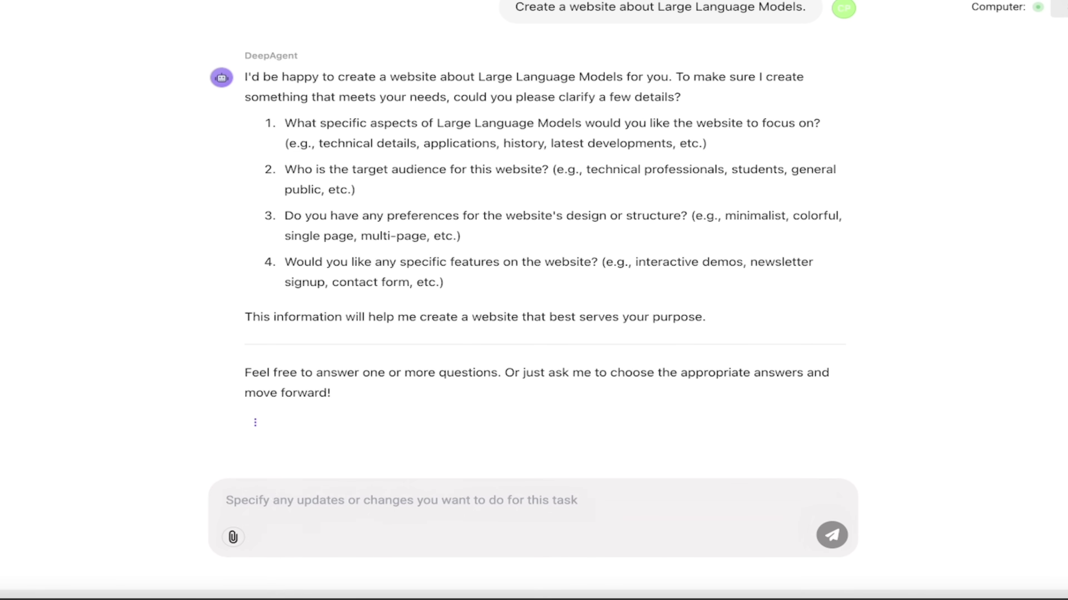
Reply 'You choose on any topic.' so the agent builds the site itself
type("You choose on any topic.")
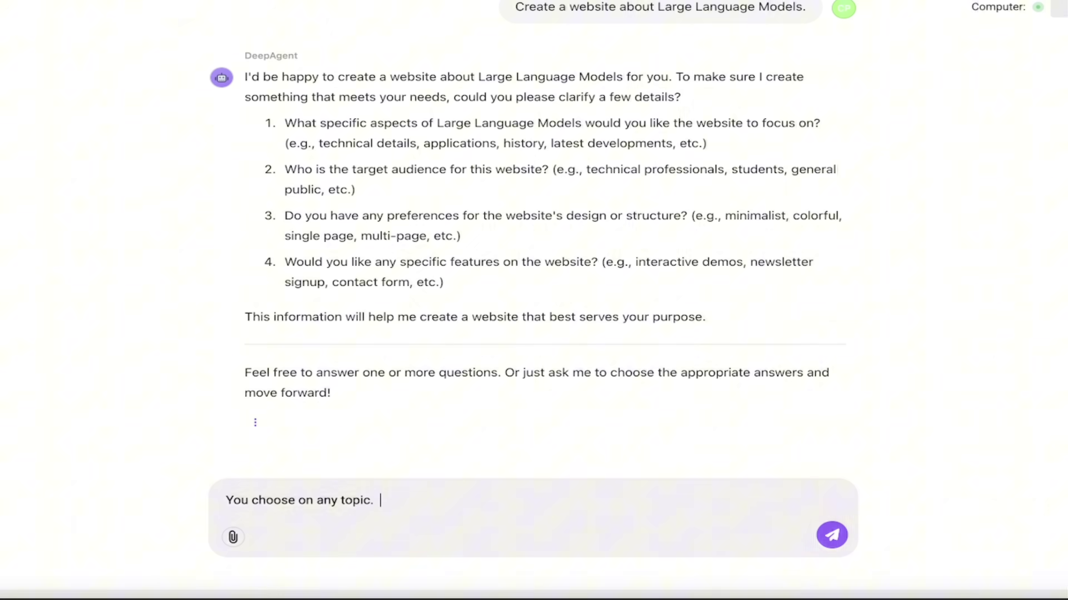
key("Return")
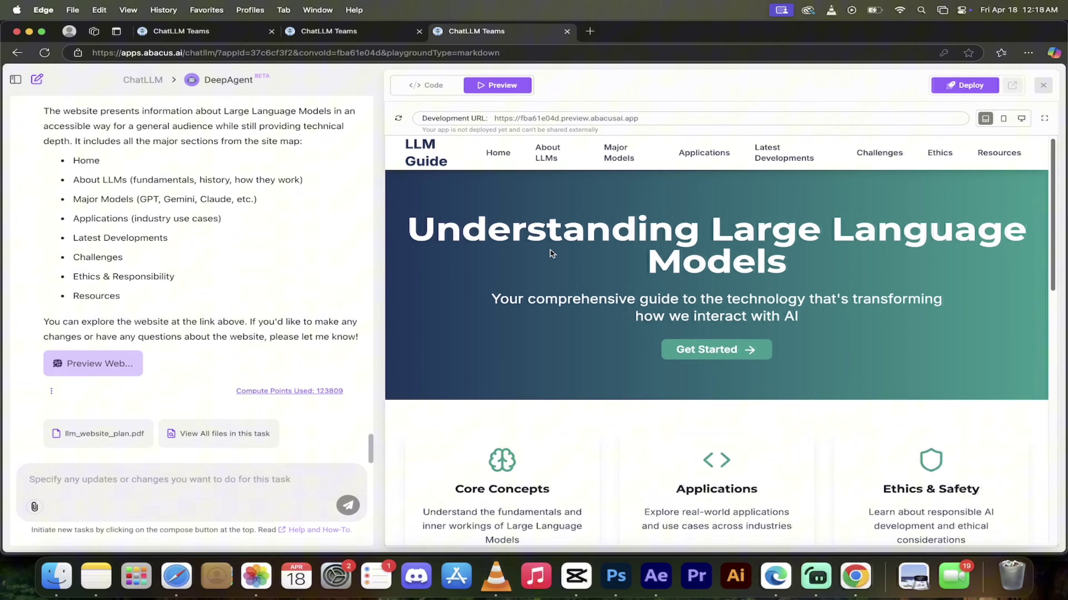
scroll(529, 326, "down", 5)
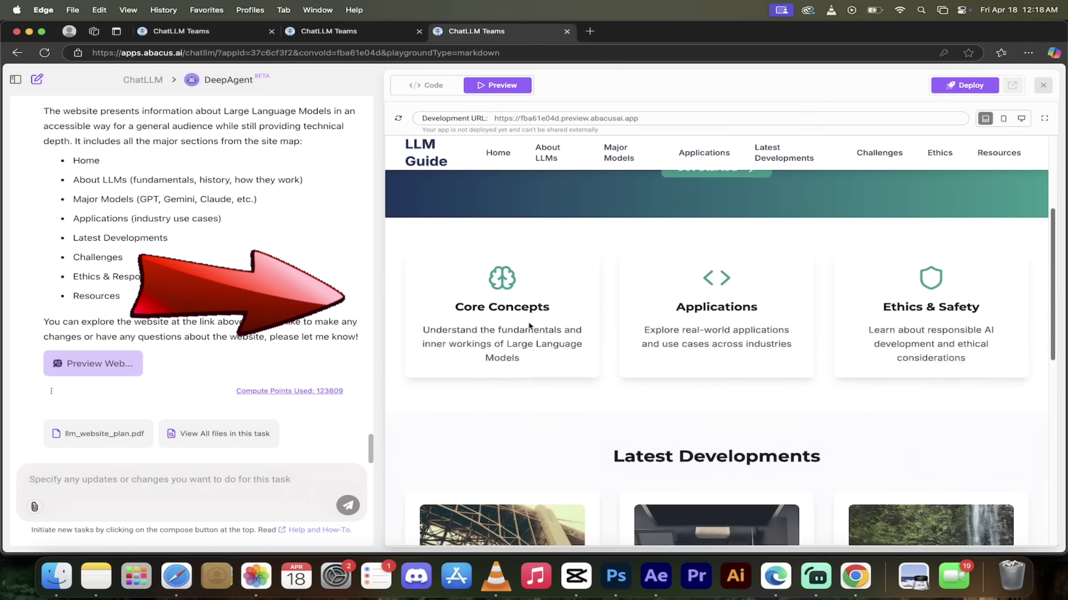
scroll(529, 326, "down", 5)
scroll(529, 326, "up", 5)
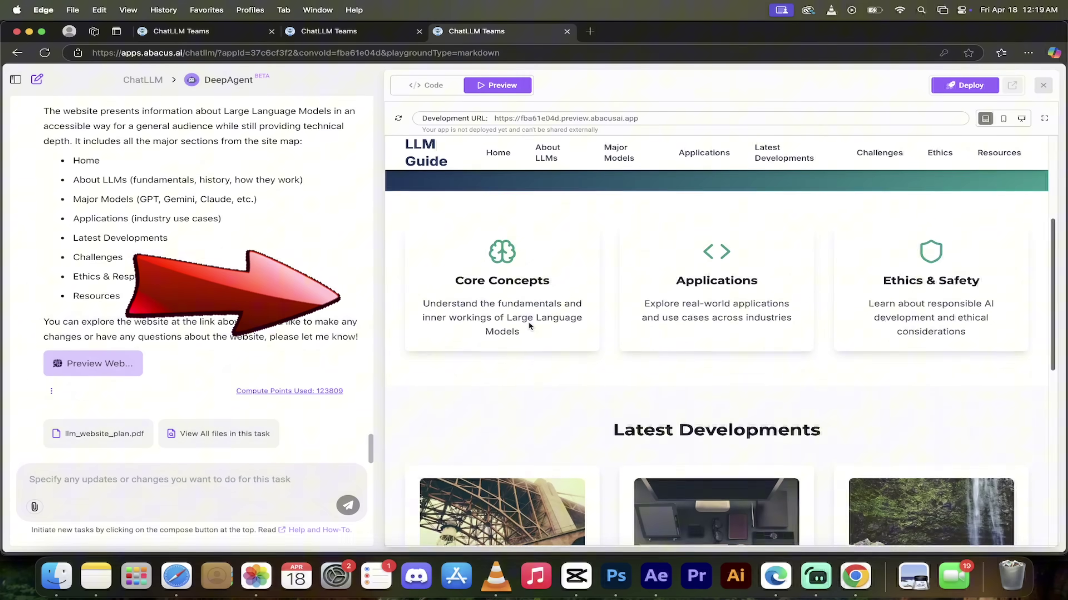
scroll(586, 341, "down", 5)
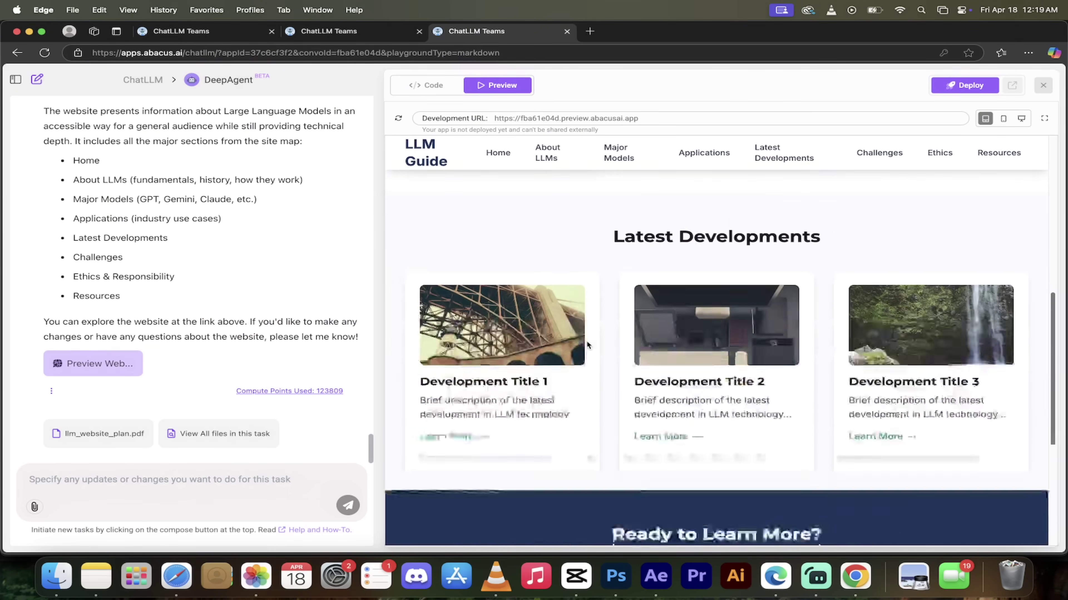
scroll(689, 331, "down", 5)
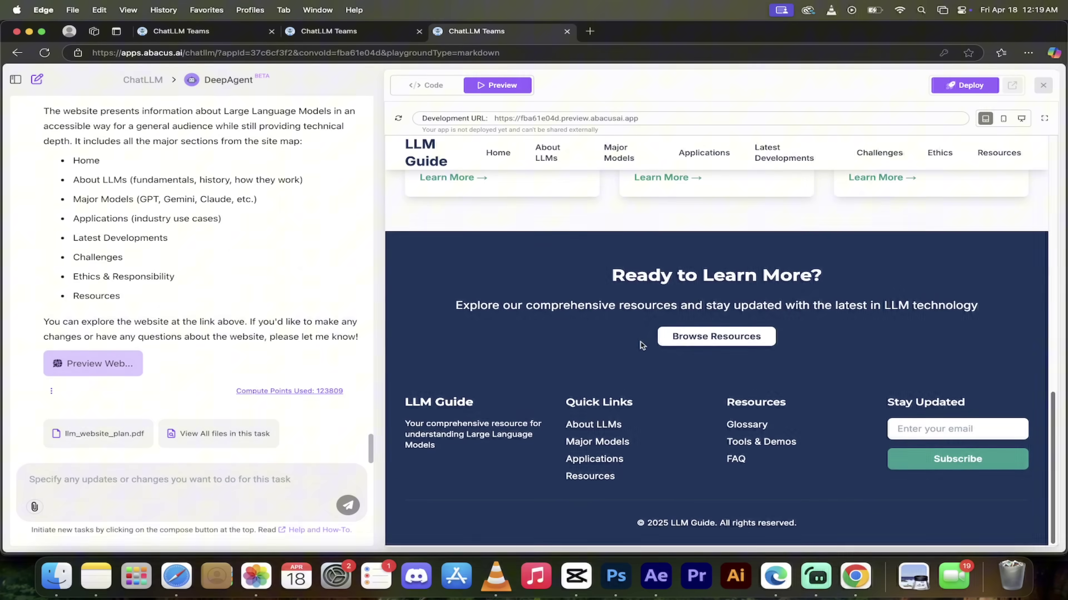
scroll(641, 345, "up", 15)
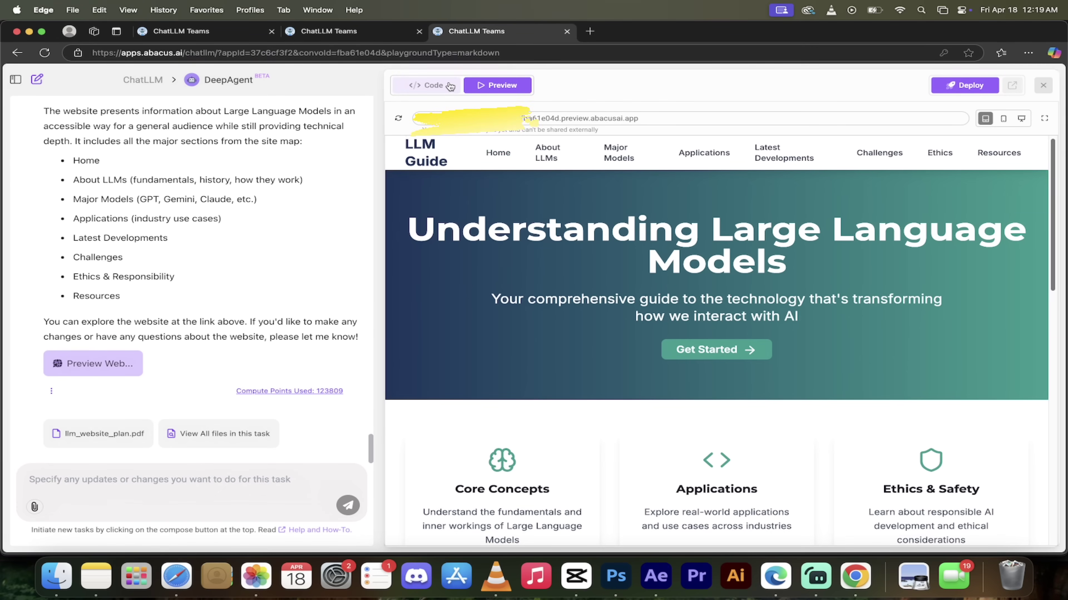
In the Code view, open llm_website/app/app/applications/page.tsx and skim its use-case array
left_click(435, 85)
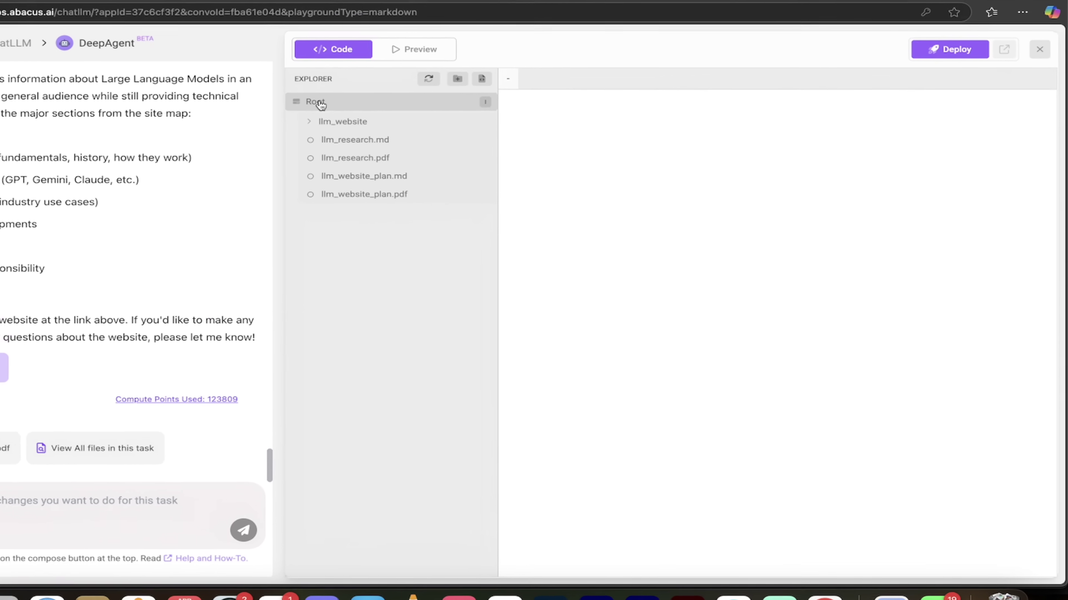
left_click(232, 100)
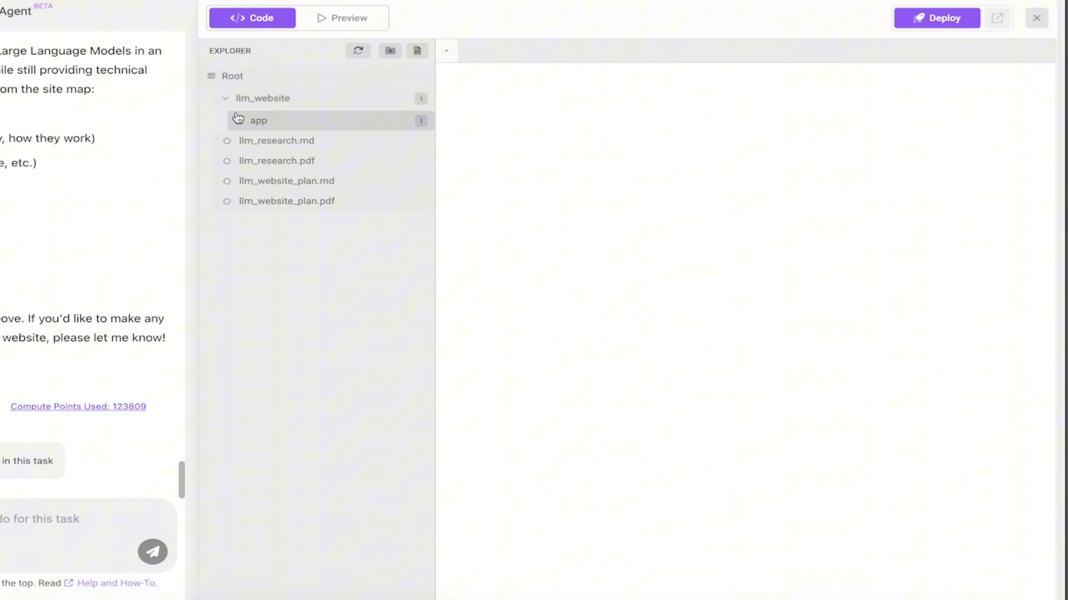
left_click(261, 123)
left_click(279, 144)
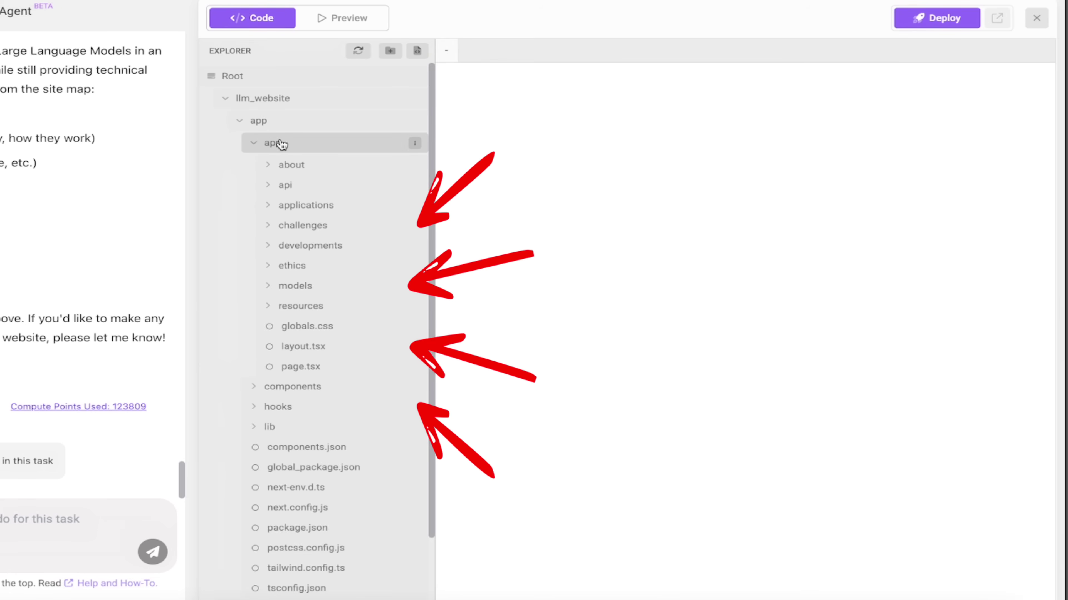
left_click(271, 166)
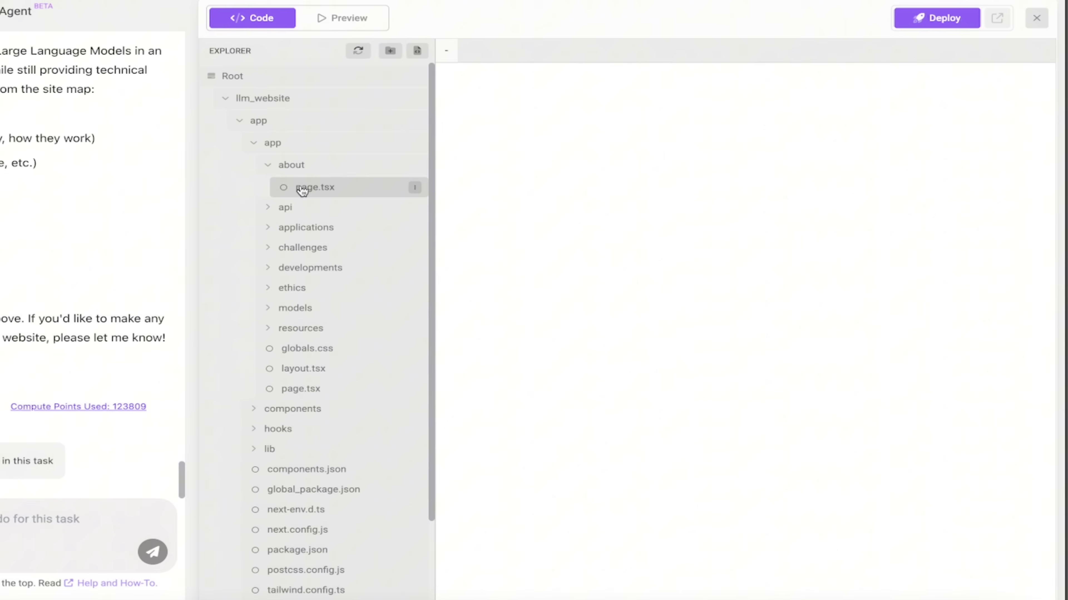
left_click(290, 228)
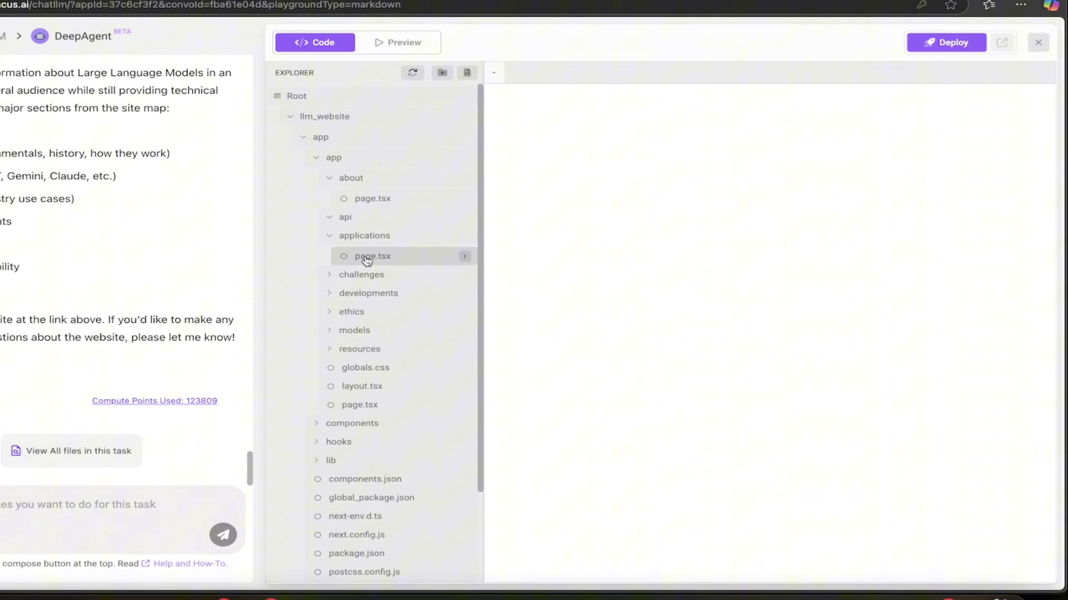
left_click(367, 258)
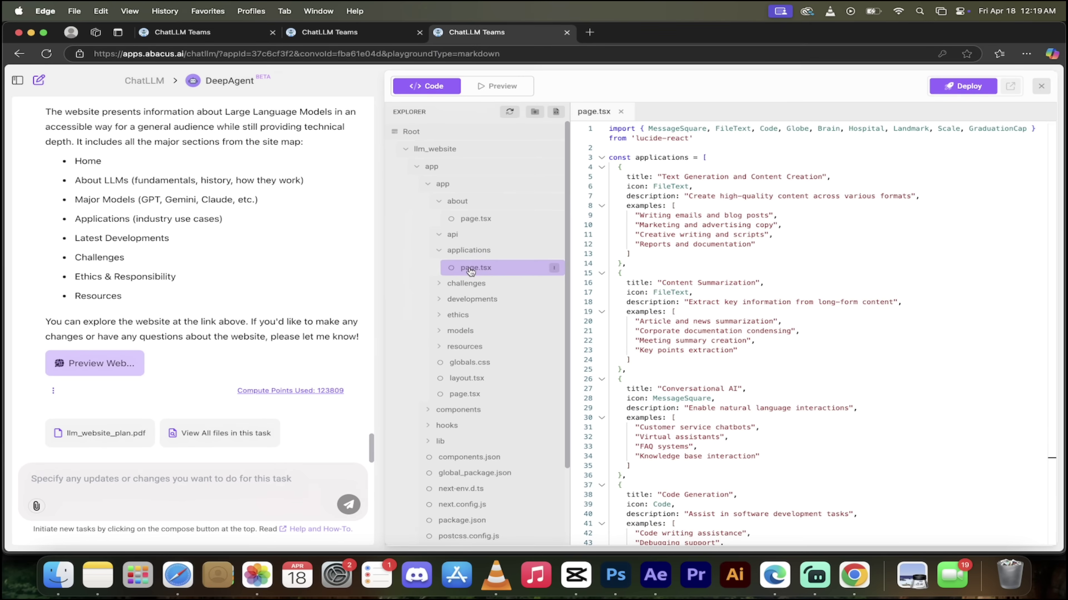
scroll(367, 261, "down", 2)
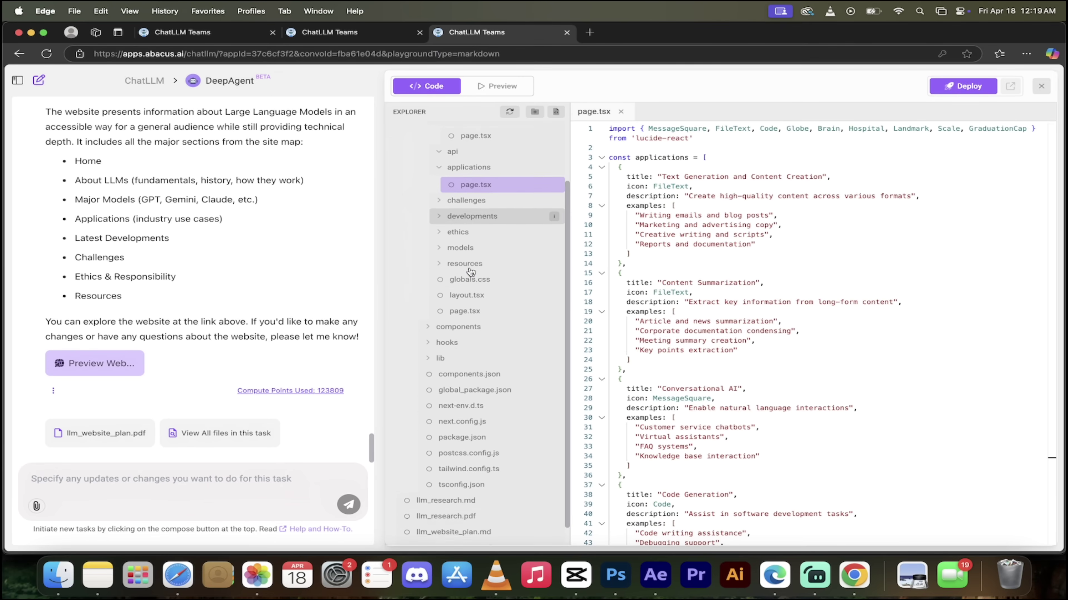
scroll(496, 295, "up", 2)
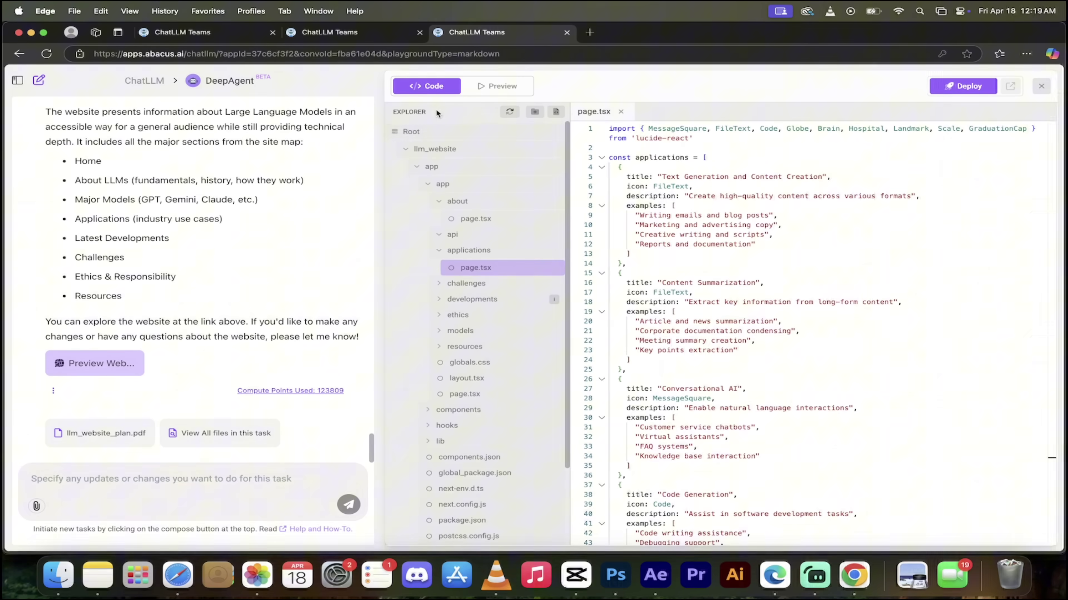
Return to the live site preview and scroll through its homepage
left_click(494, 89)
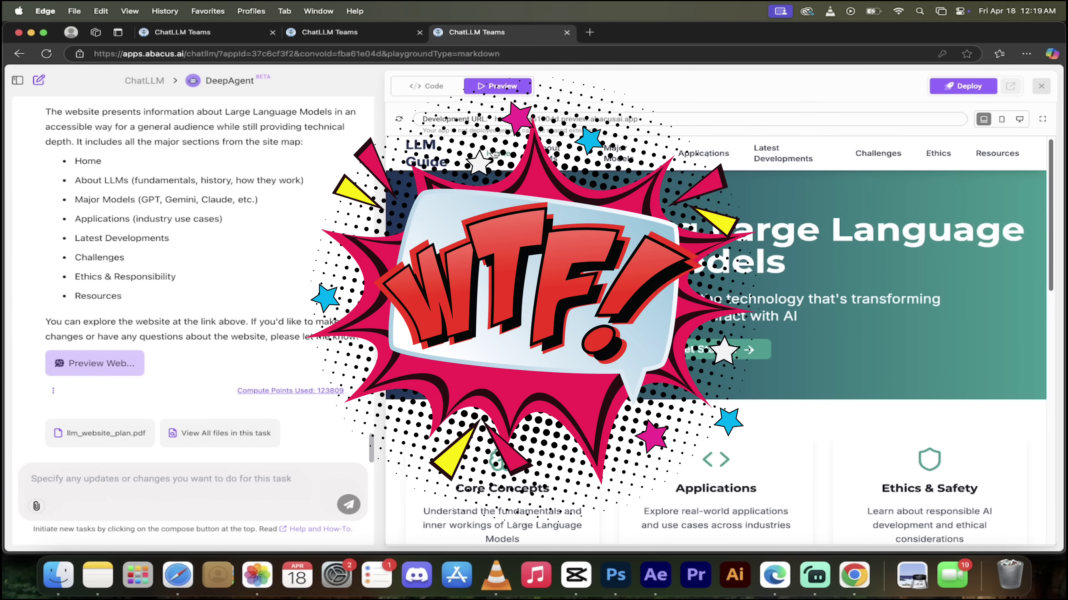
scroll(606, 370, "down", 5)
scroll(607, 370, "down", 10)
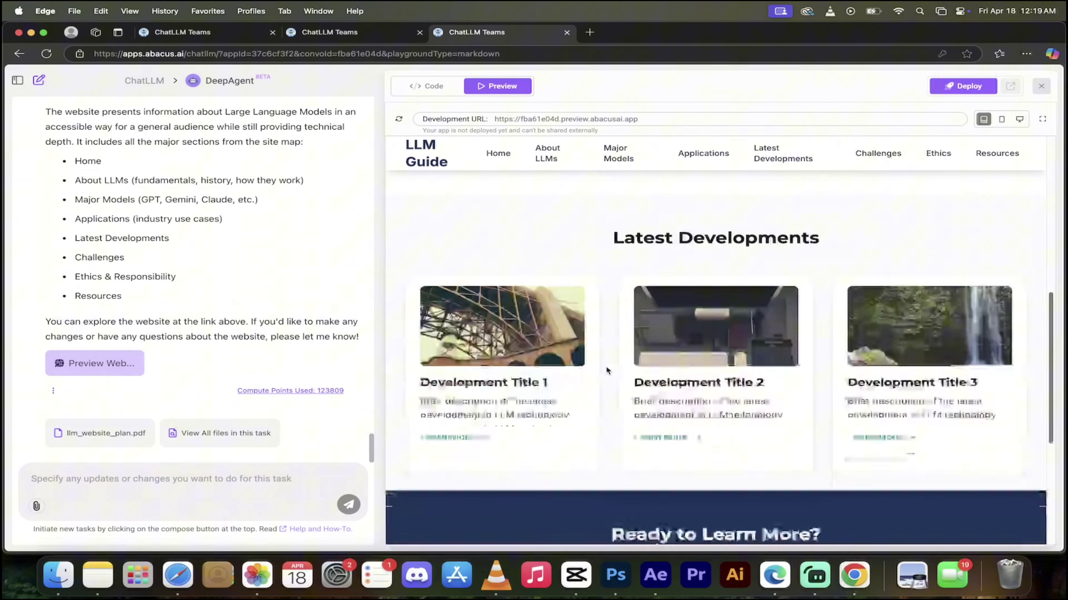
scroll(607, 370, "up", 15)
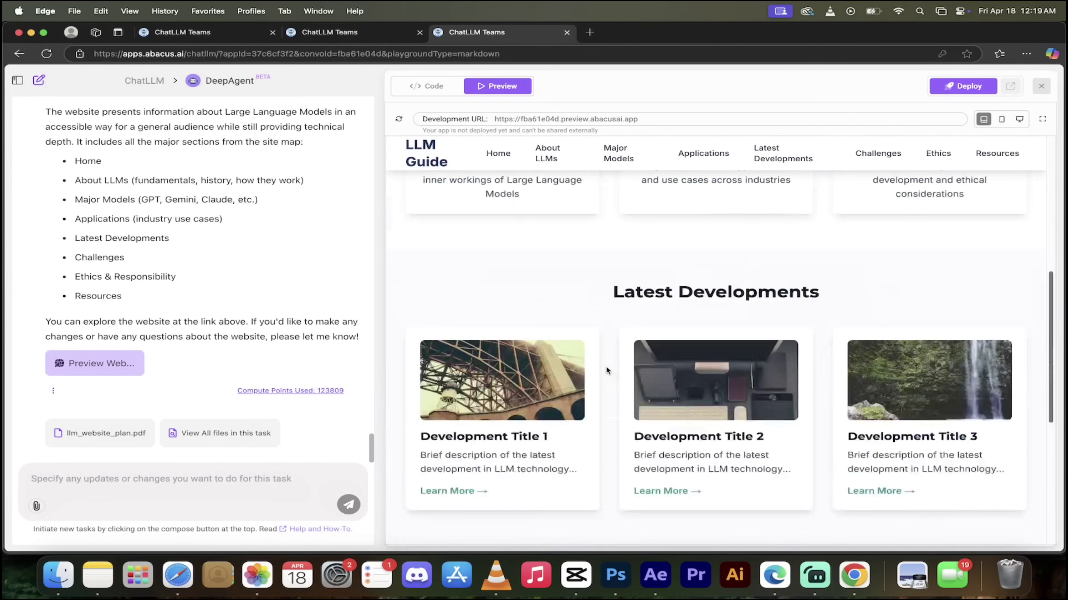
Open the About LLMs page and scroll to Fundamentals and Definition
left_click(542, 155)
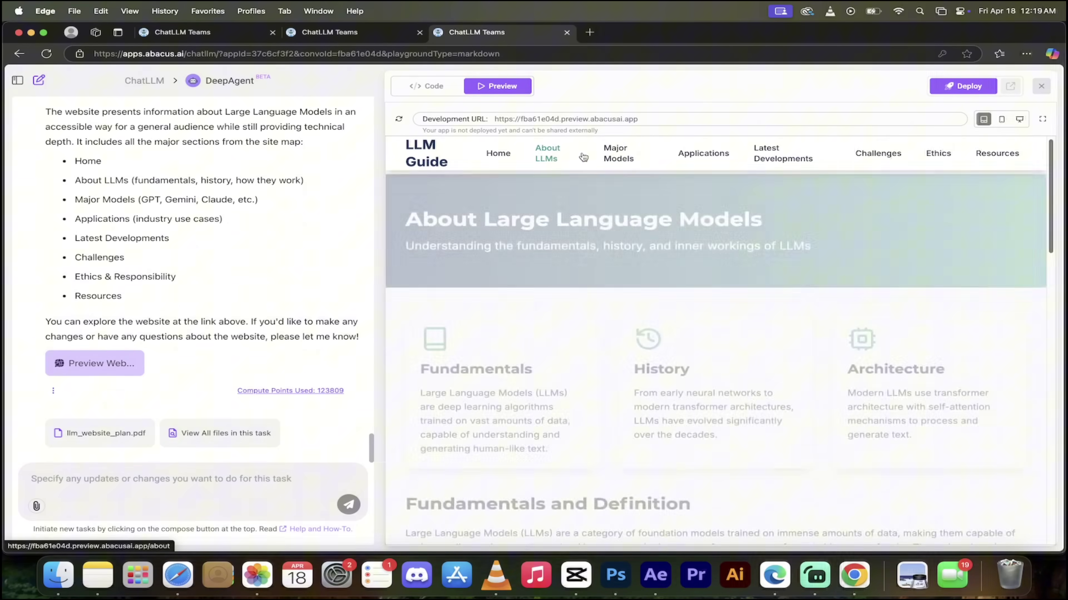
scroll(533, 256, "down", 4)
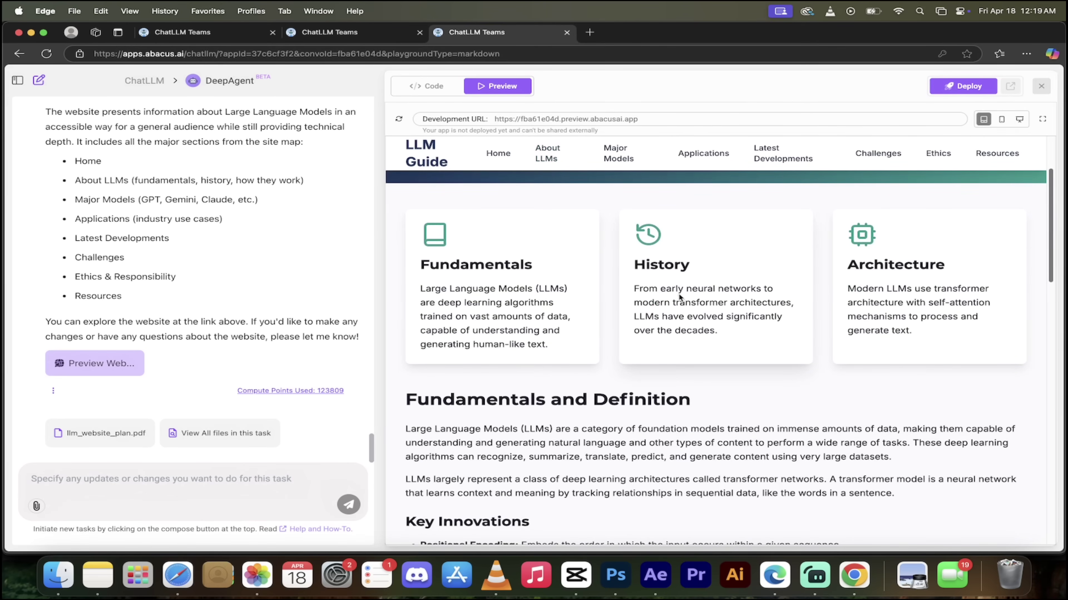
scroll(682, 306, "down", 3)
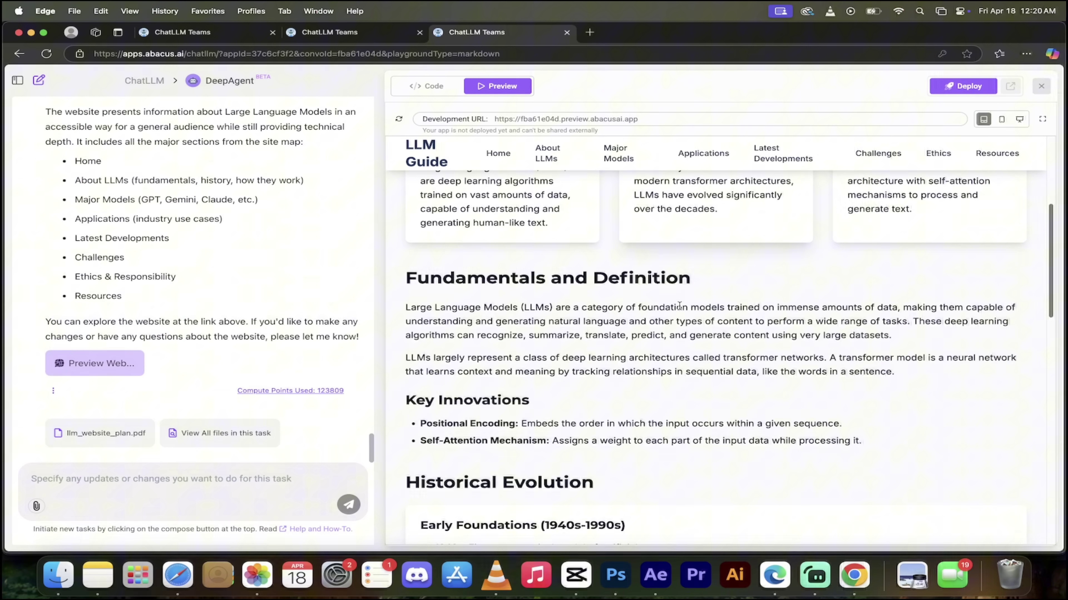
Scroll the chat to the research step and open the first Searching entry
left_click_drag(370, 451, 366, 100)
scroll(243, 211, "down", 15)
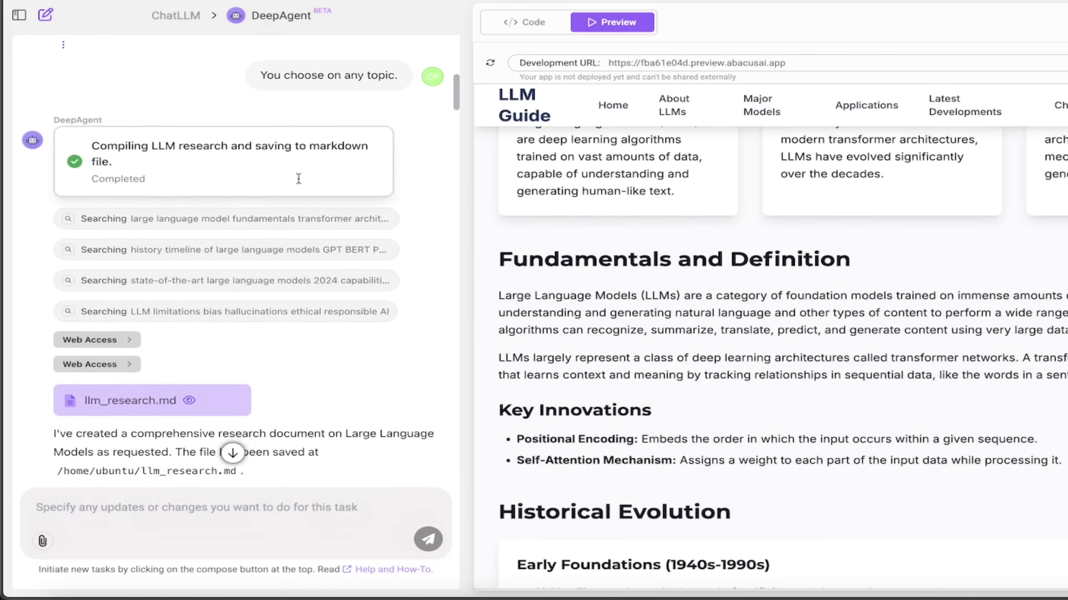
scroll(298, 179, "down", 1)
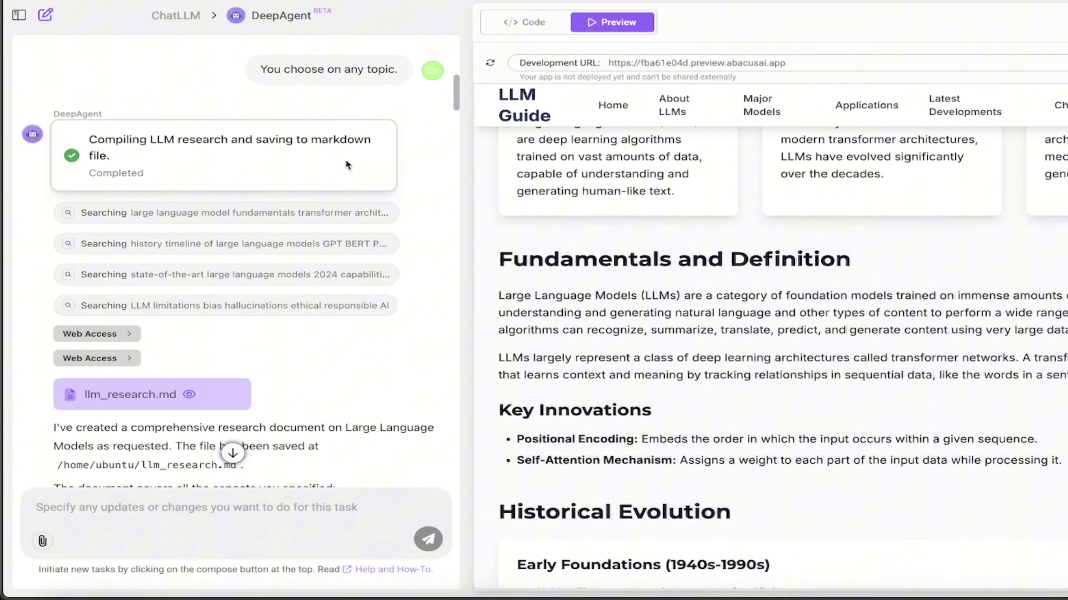
scroll(193, 179, "down", 3)
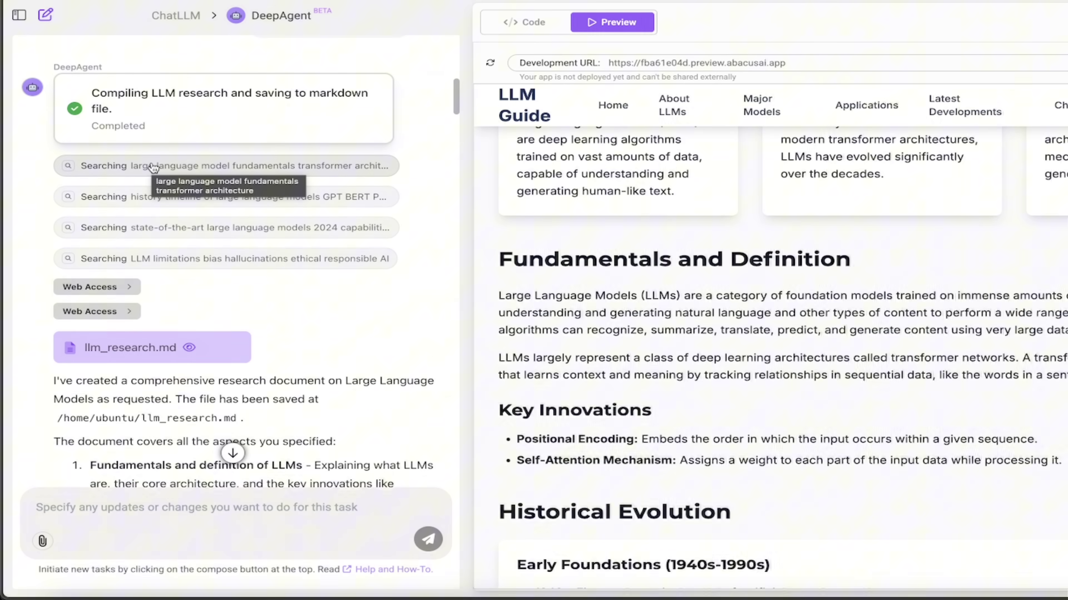
left_click(253, 175)
Expand the first Web Access row and scroll through the consulted search results
scroll(672, 202, "down", 1)
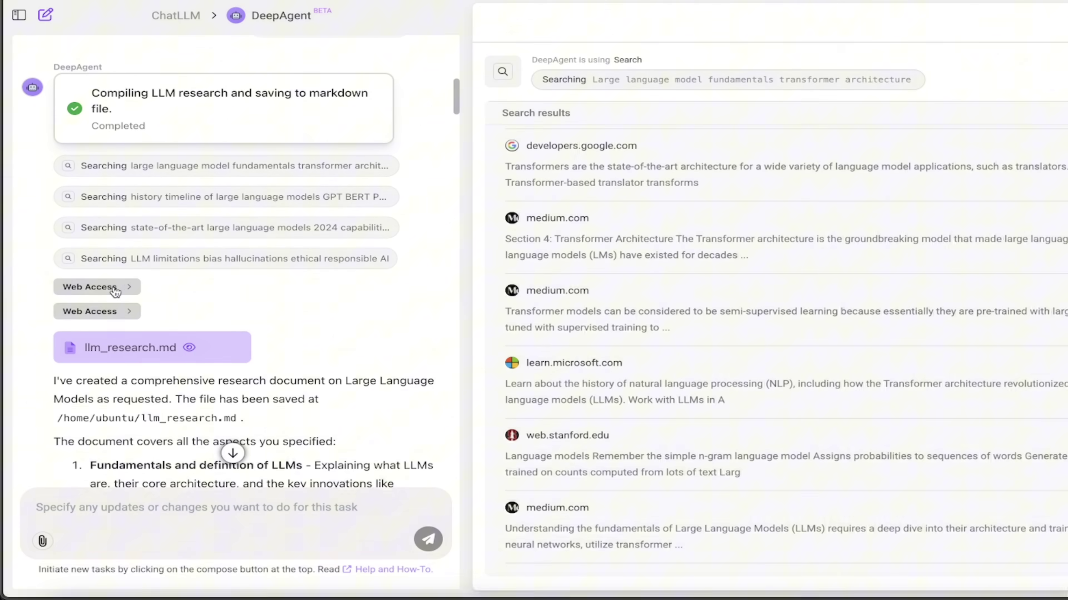
left_click(124, 289)
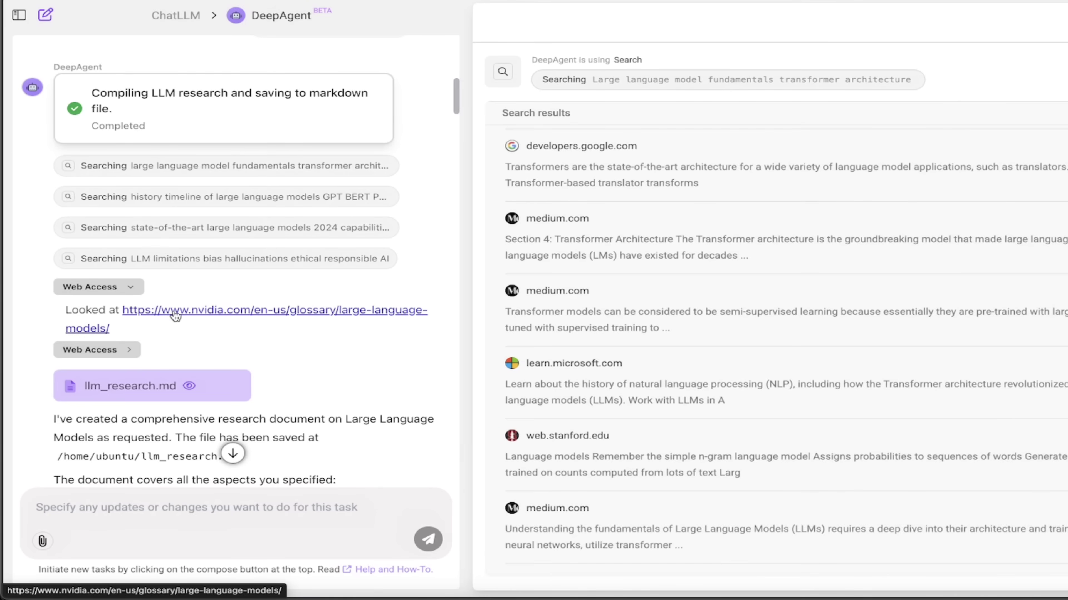
scroll(329, 397, "down", 5)
scroll(327, 392, "down", 2)
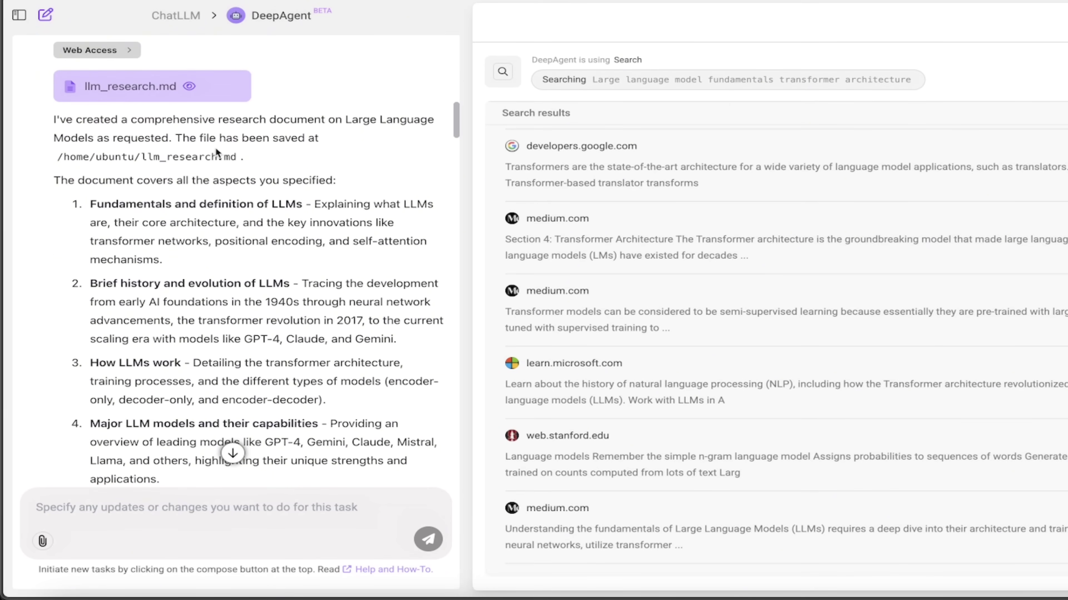
scroll(200, 259, "down", 5)
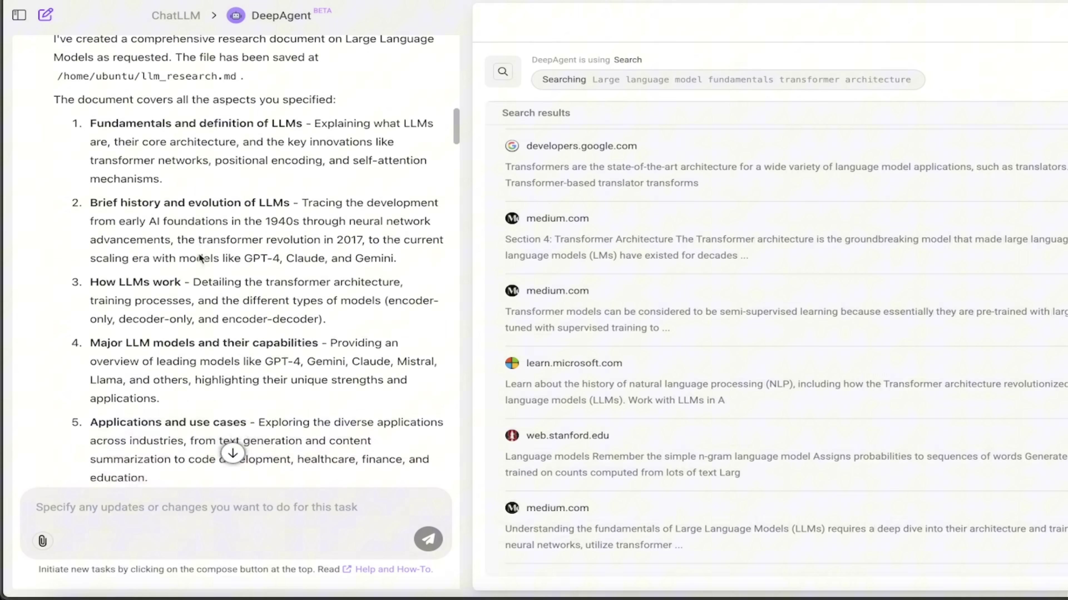
scroll(210, 172, "down", 10)
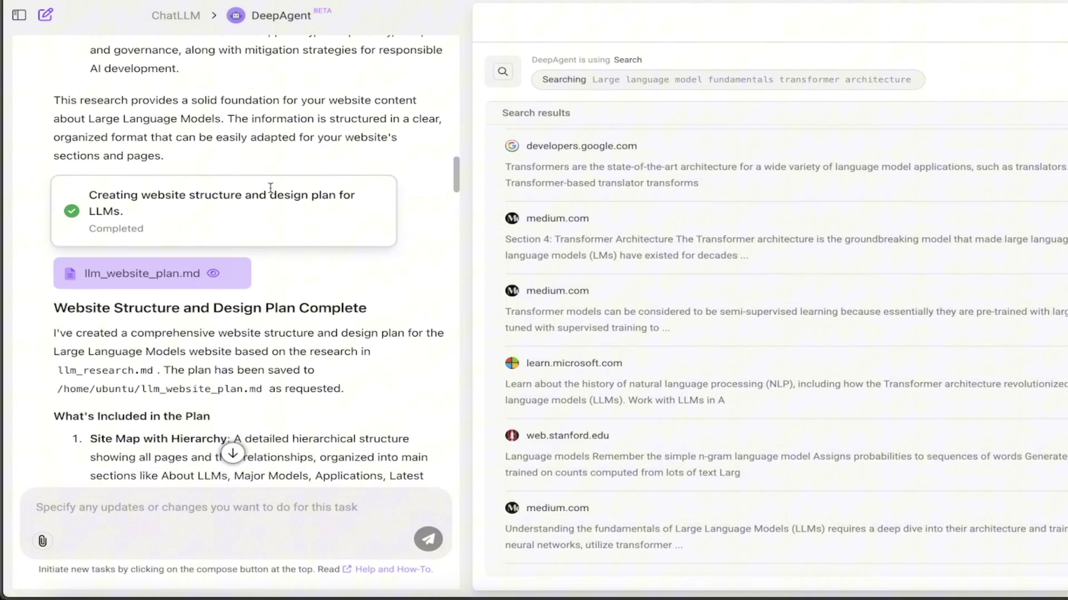
scroll(308, 277, "down", 3)
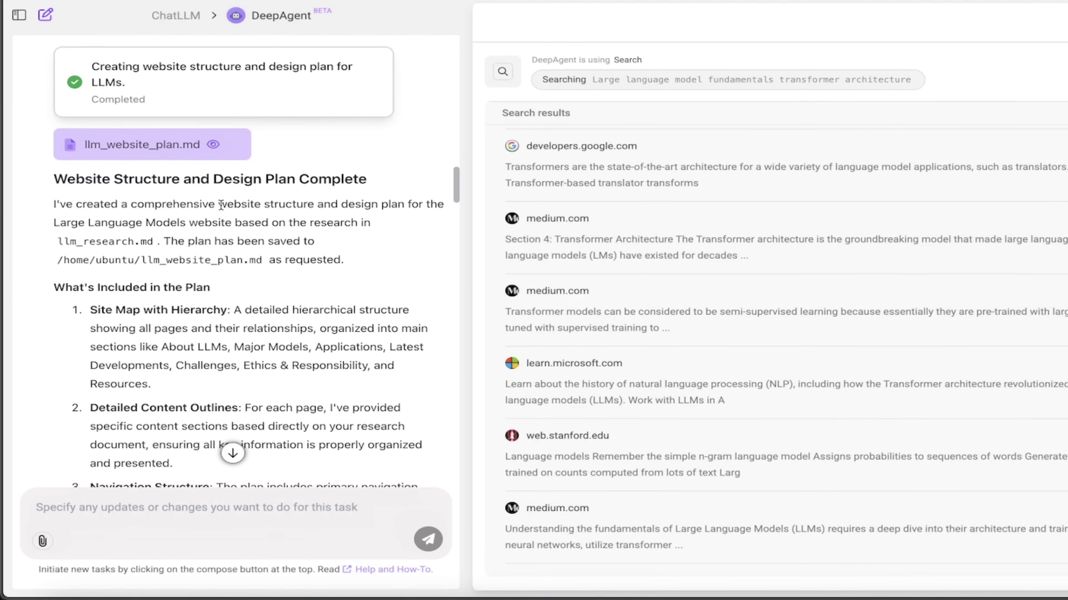
scroll(281, 246, "down", 3)
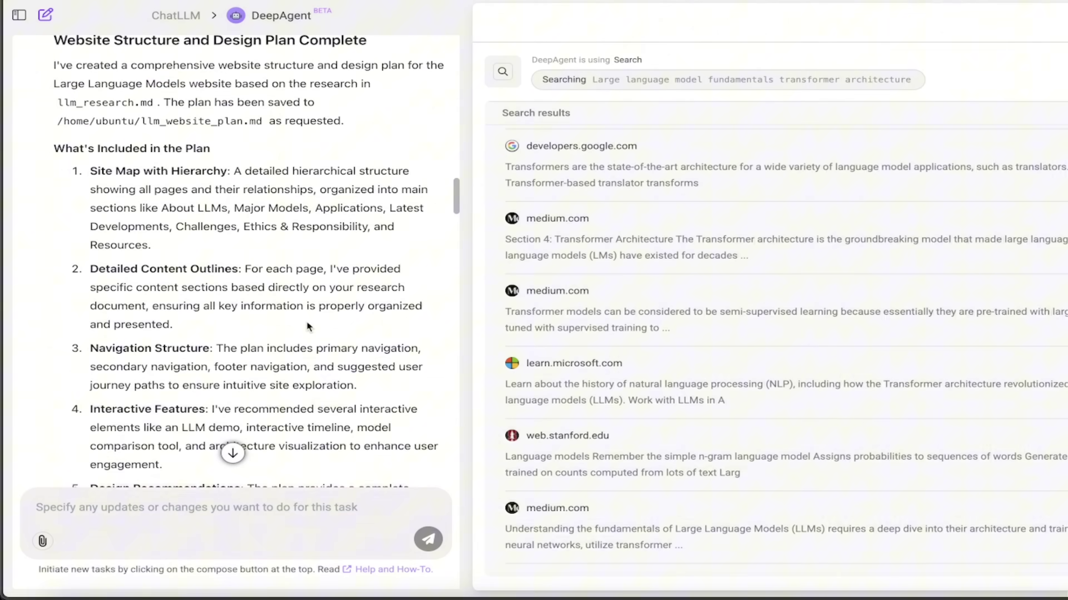
scroll(308, 327, "down", 10)
scroll(308, 327, "down", 5)
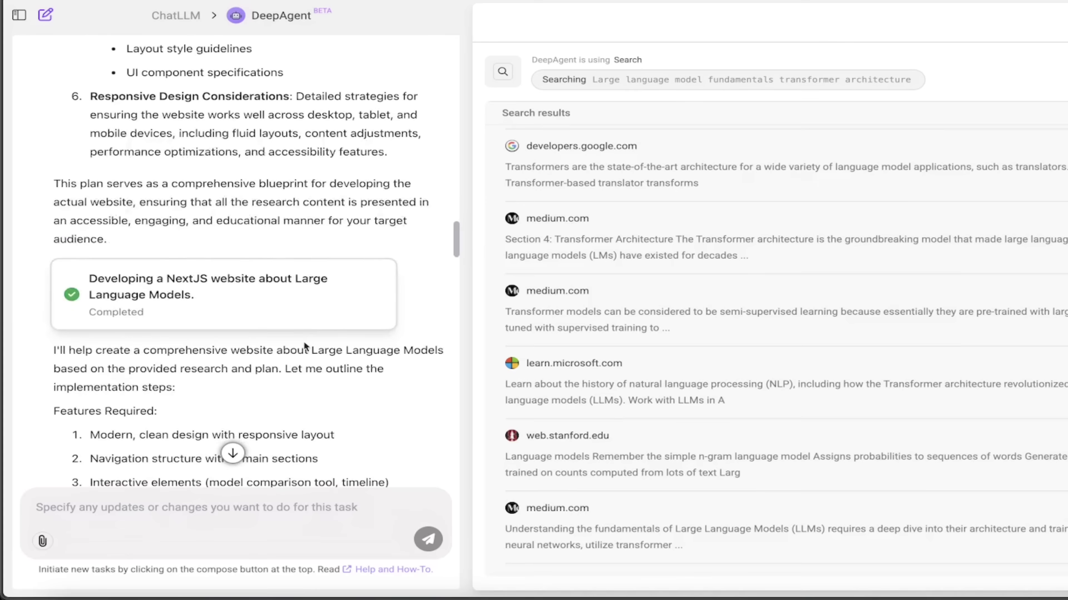
scroll(285, 343, "down", 3)
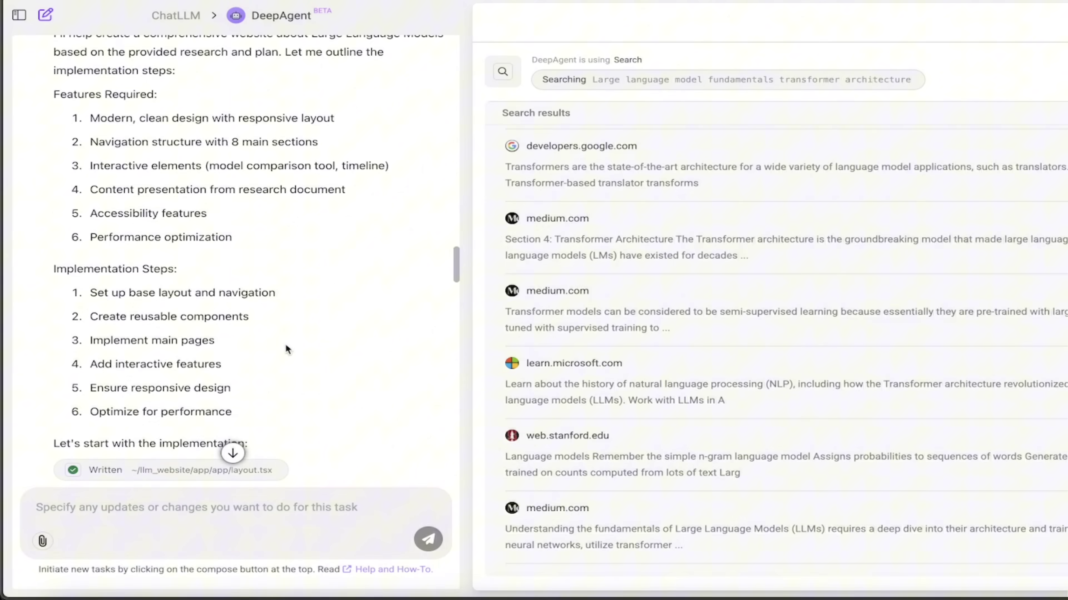
scroll(342, 312, "down", 7)
scroll(342, 317, "down", 1)
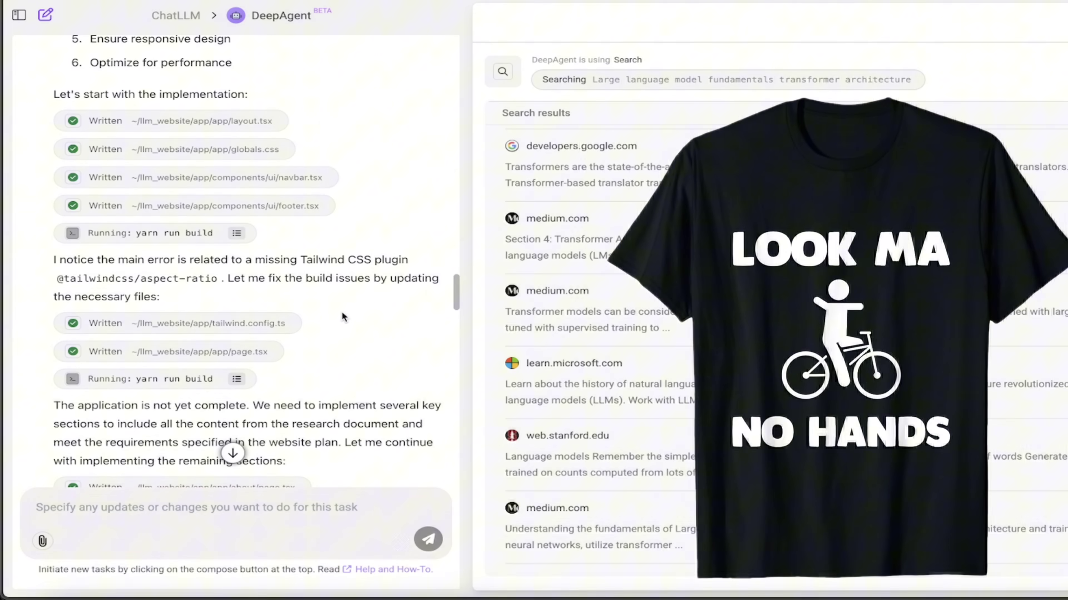
scroll(342, 316, "down", 5)
scroll(342, 312, "down", 3)
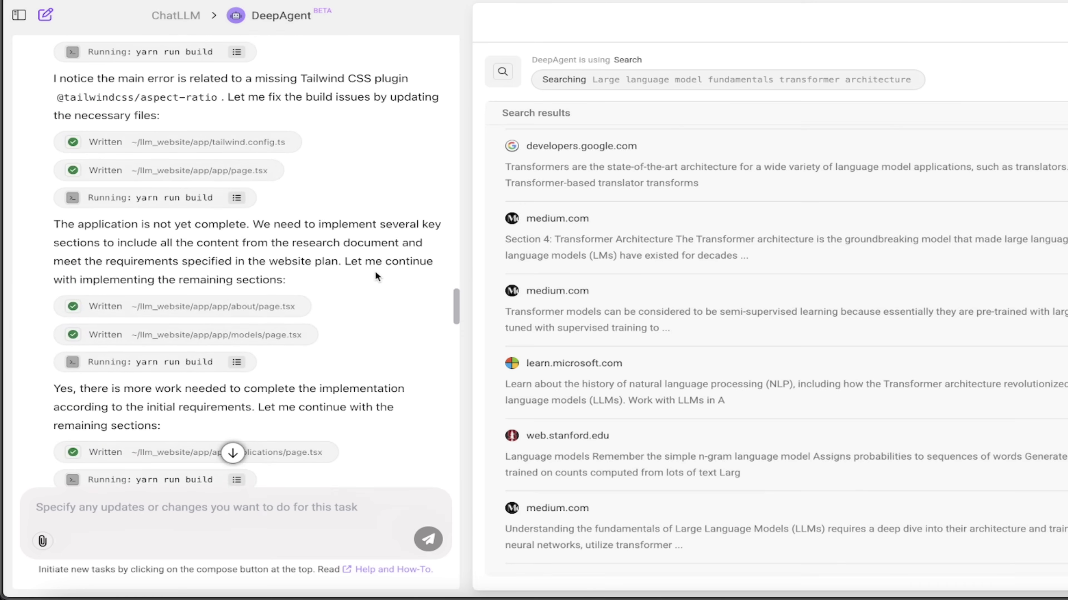
scroll(317, 249, "up", 1)
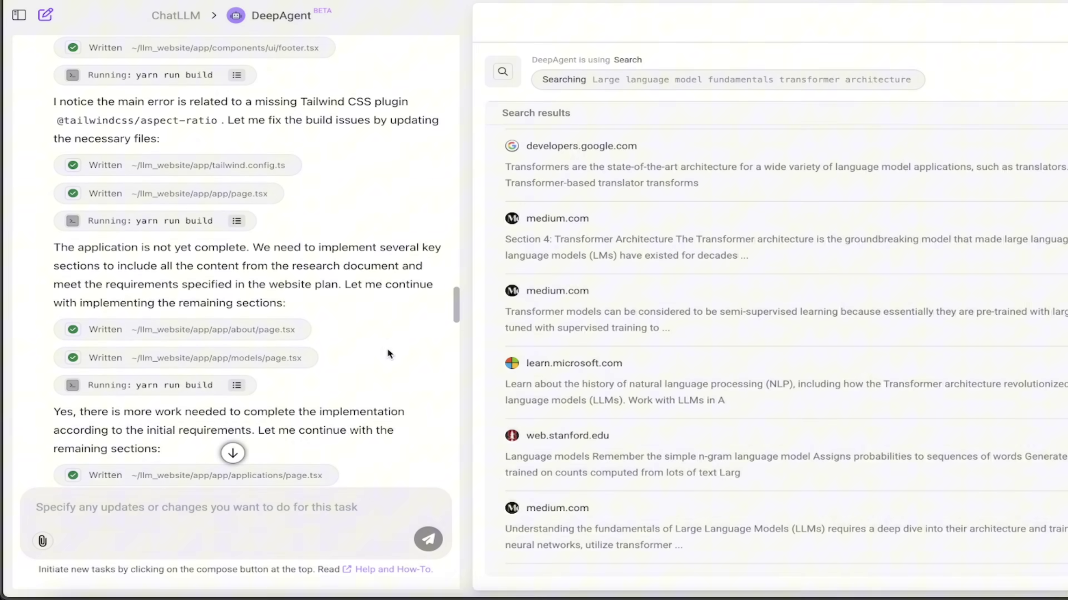
scroll(400, 374, "down", 6)
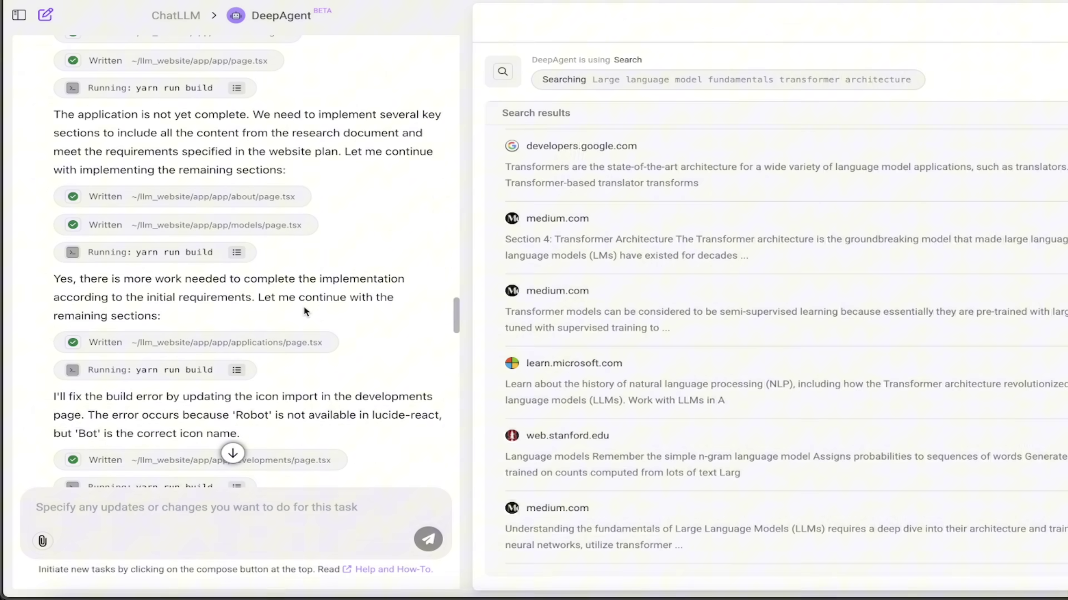
scroll(341, 311, "down", 6)
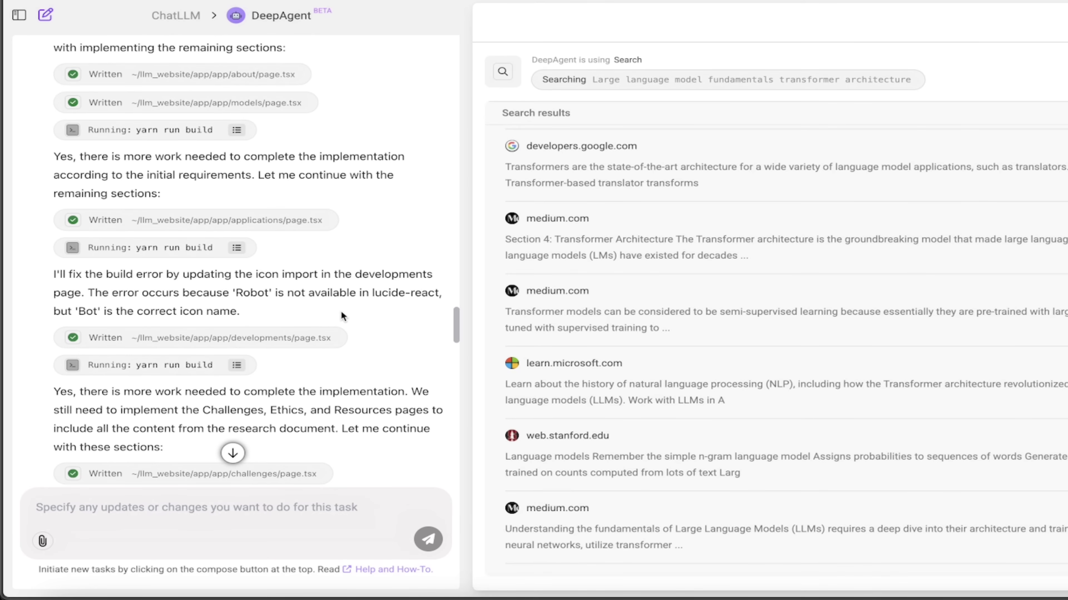
scroll(341, 311, "down", 4)
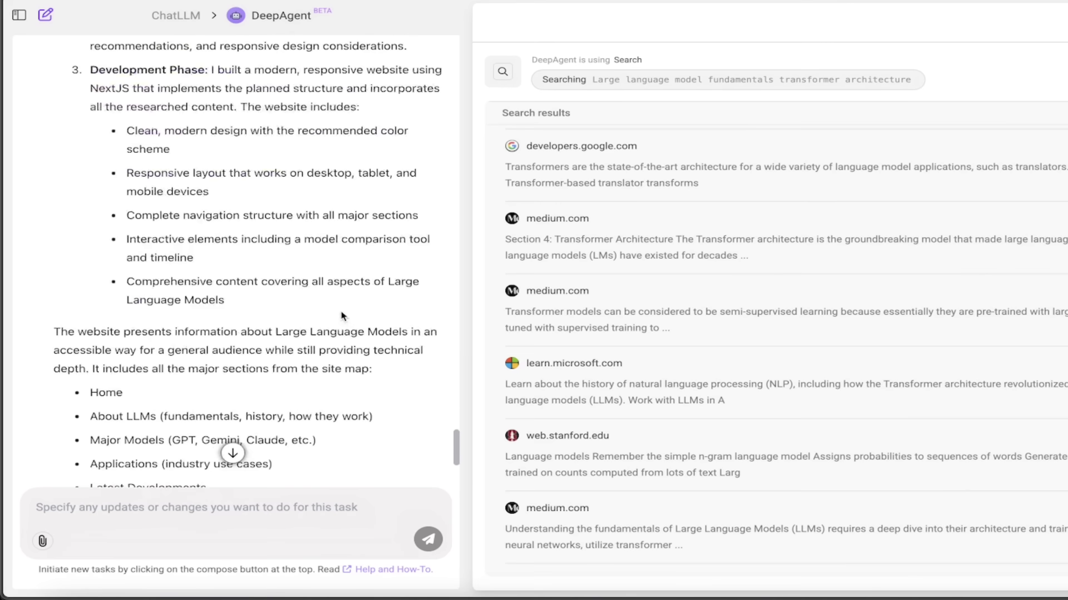
scroll(342, 311, "down", 4)
scroll(294, 310, "down", 3)
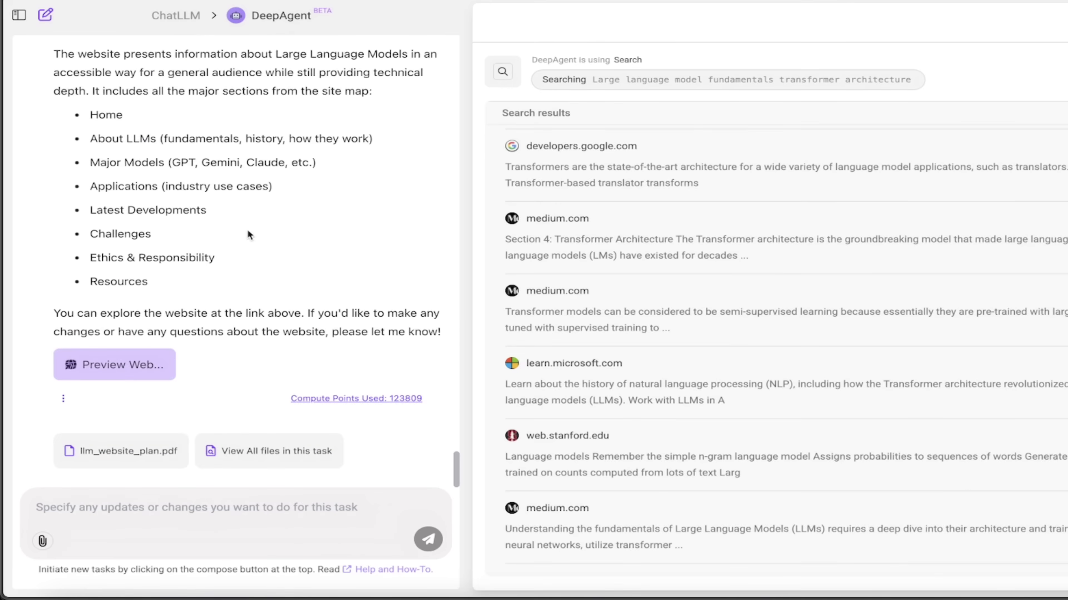
scroll(236, 206, "up", 10)
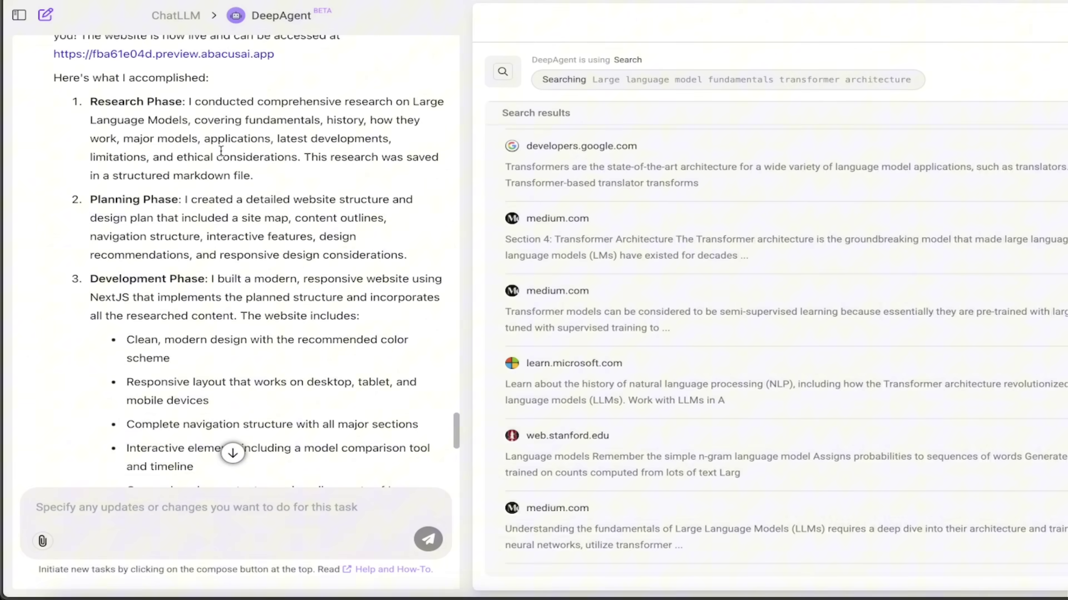
scroll(158, 223, "down", 10)
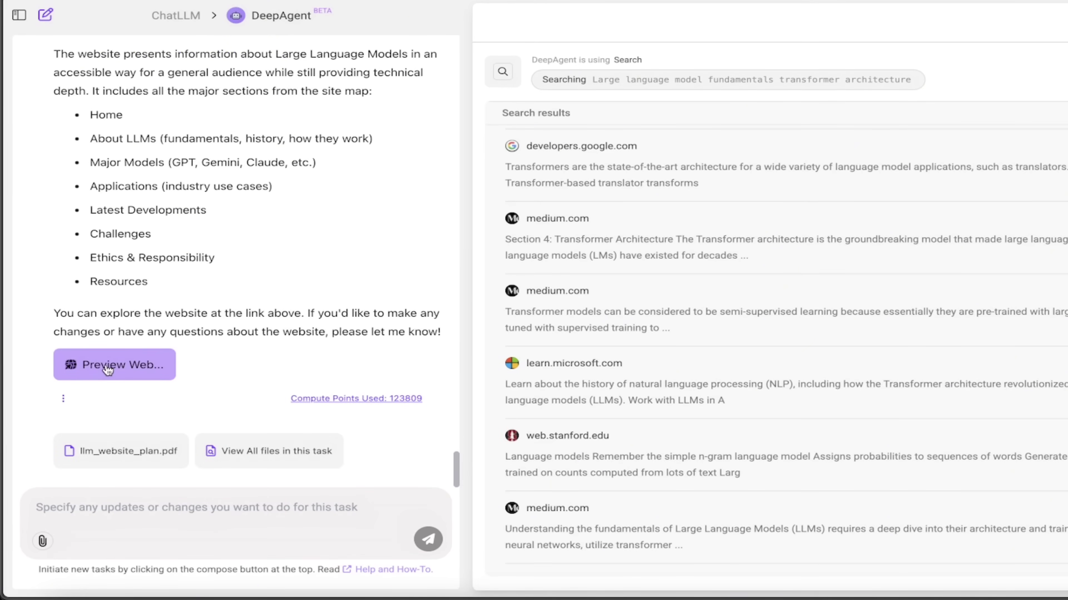
left_click(103, 369)
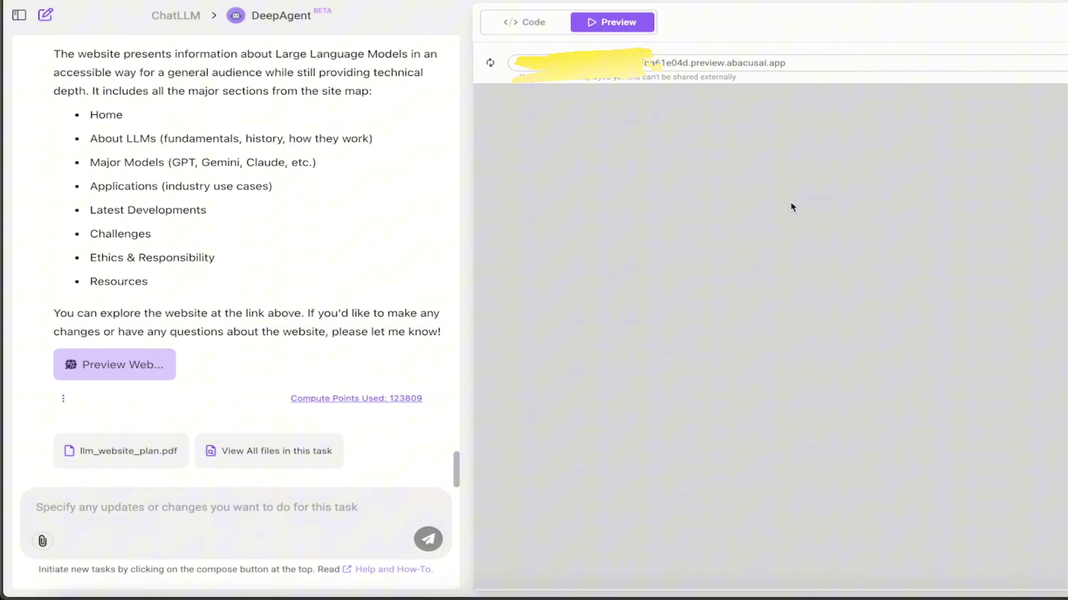
scroll(735, 216, "down", 5)
scroll(735, 216, "down", 5)
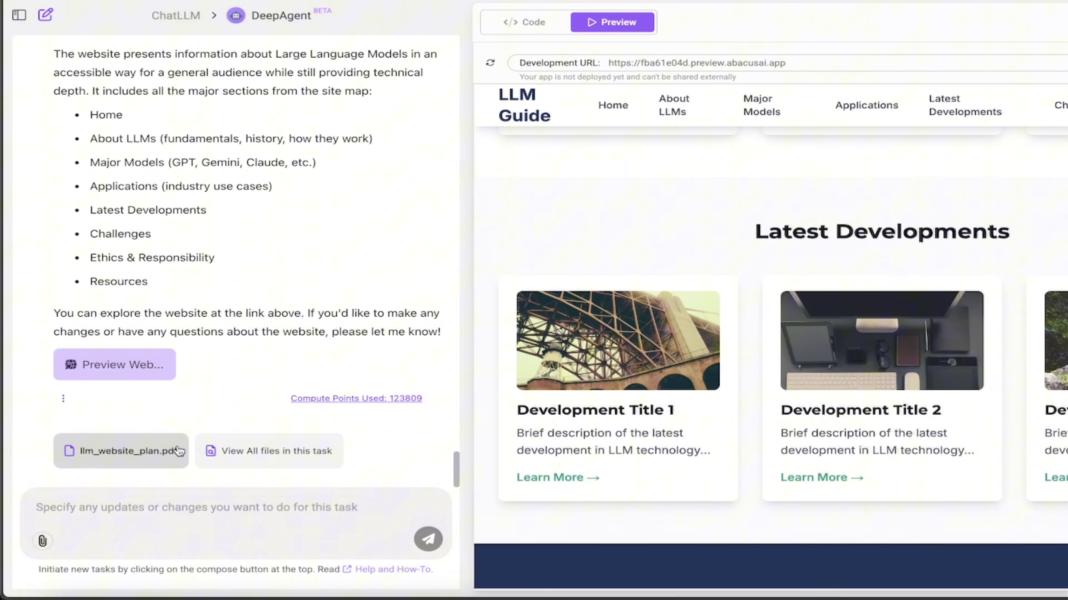
scroll(270, 315, "up", 3)
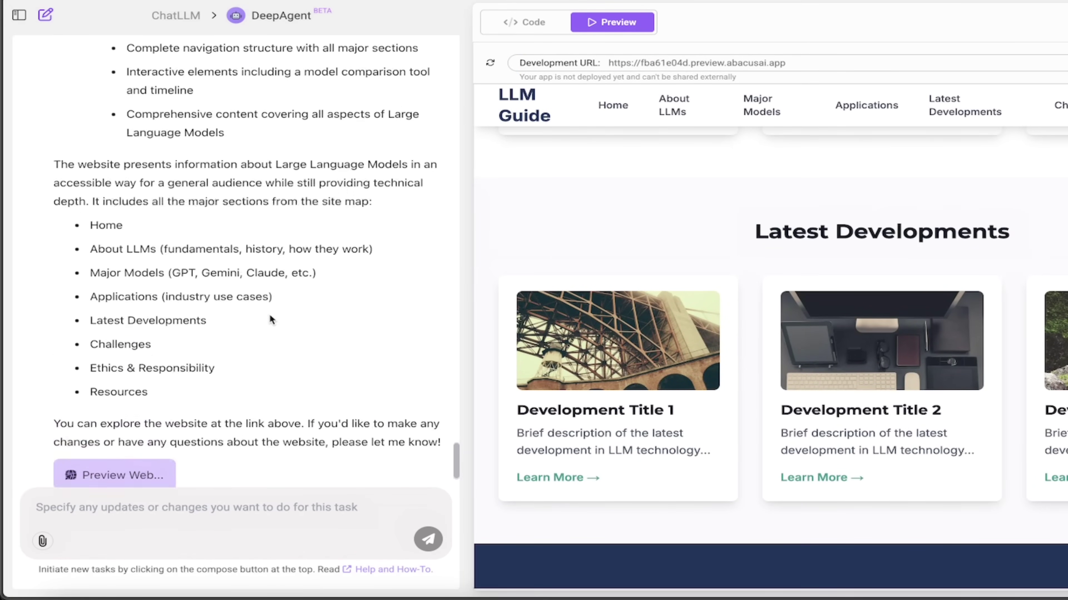
scroll(261, 366, "down", 3)
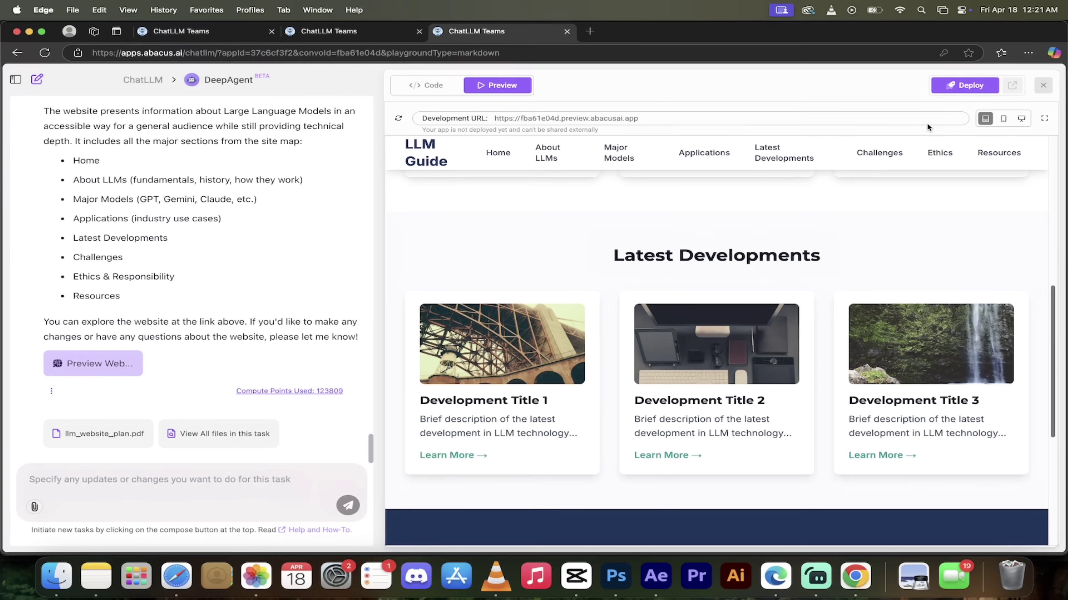
Deploy the LLM Guide site to production, keeping the default deployment name
left_click(954, 87)
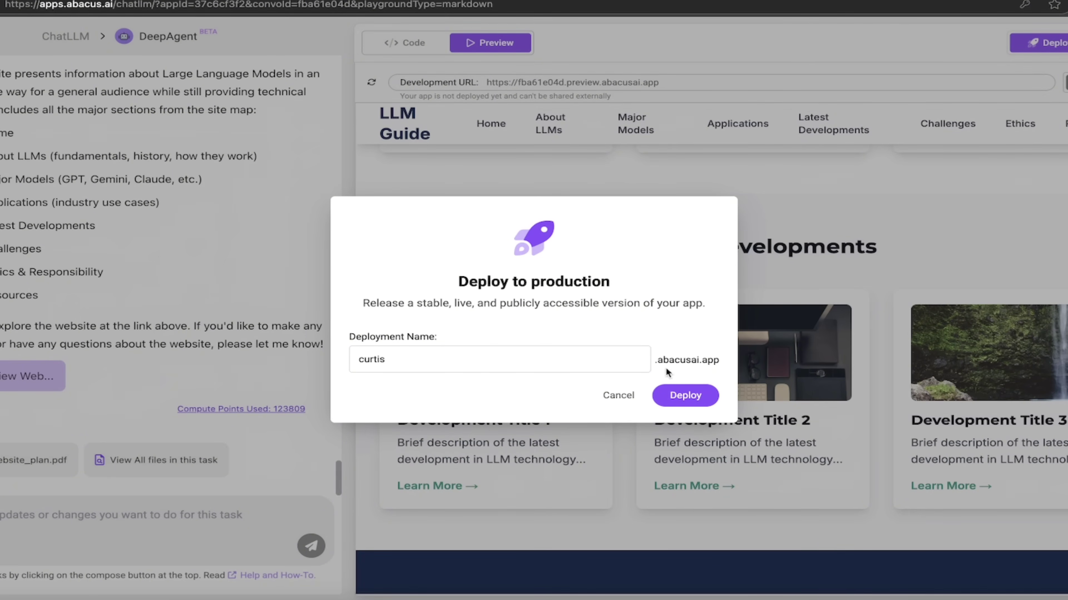
left_click(679, 399)
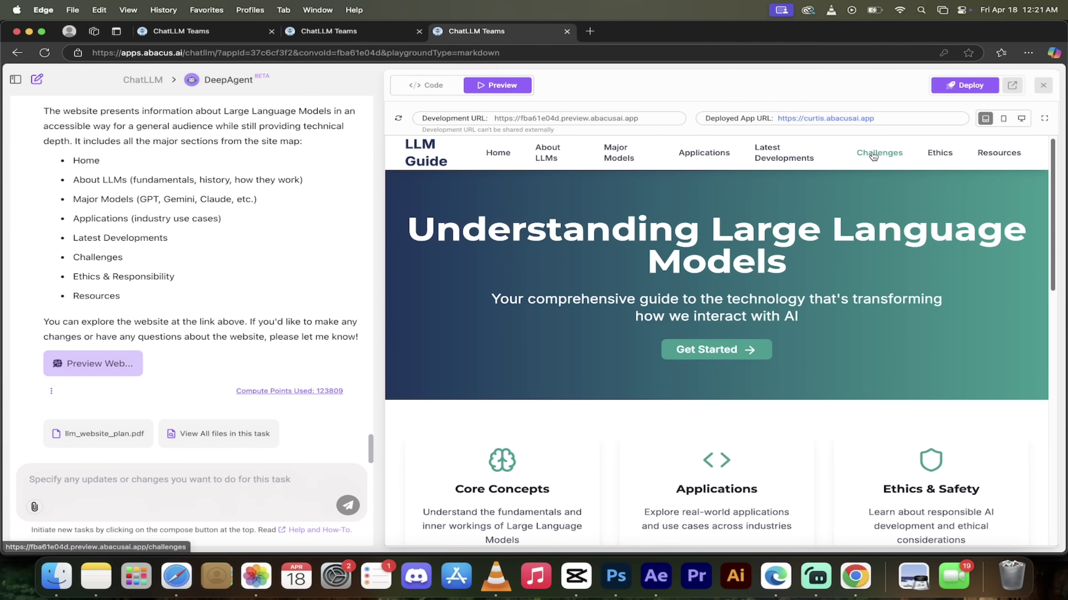
Open the site's Challenges page in the preview and scroll through its cards
left_click(880, 153)
scroll(830, 412, "down", 8)
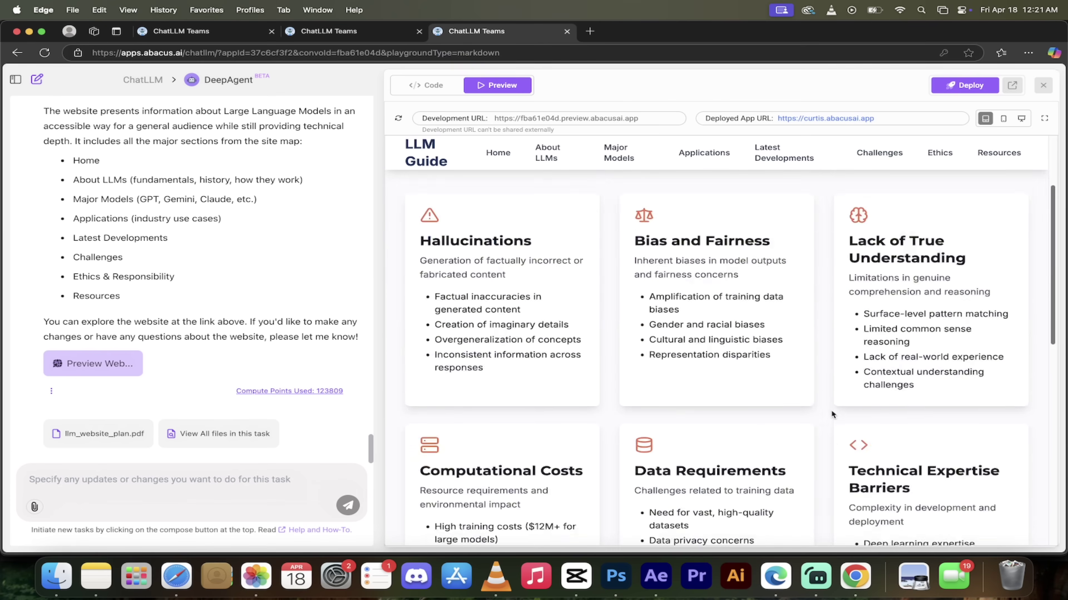
scroll(830, 412, "up", 8)
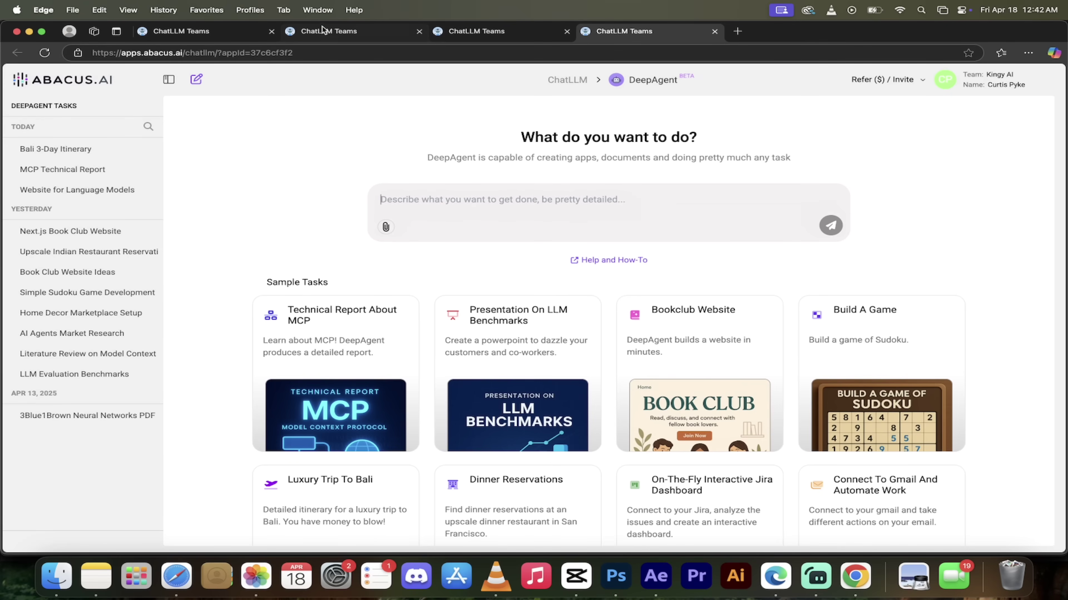
Switch to the Bali conversation and read through Bali_3Day_Luxury_Itinerary.md to its optional add-ons
left_click(324, 32)
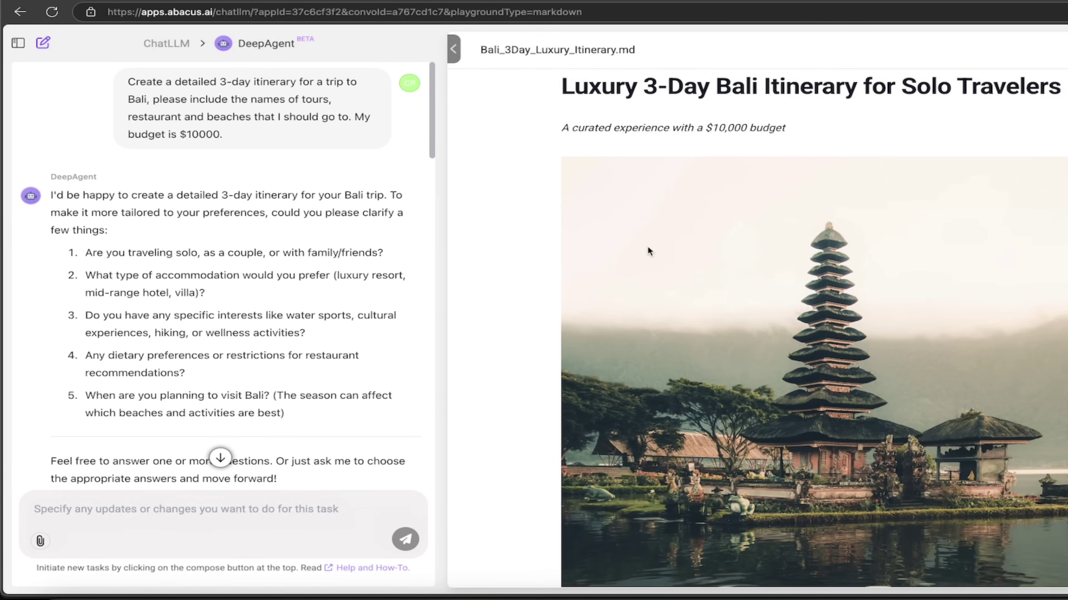
scroll(647, 251, "down", 15)
scroll(472, 246, "up", 15)
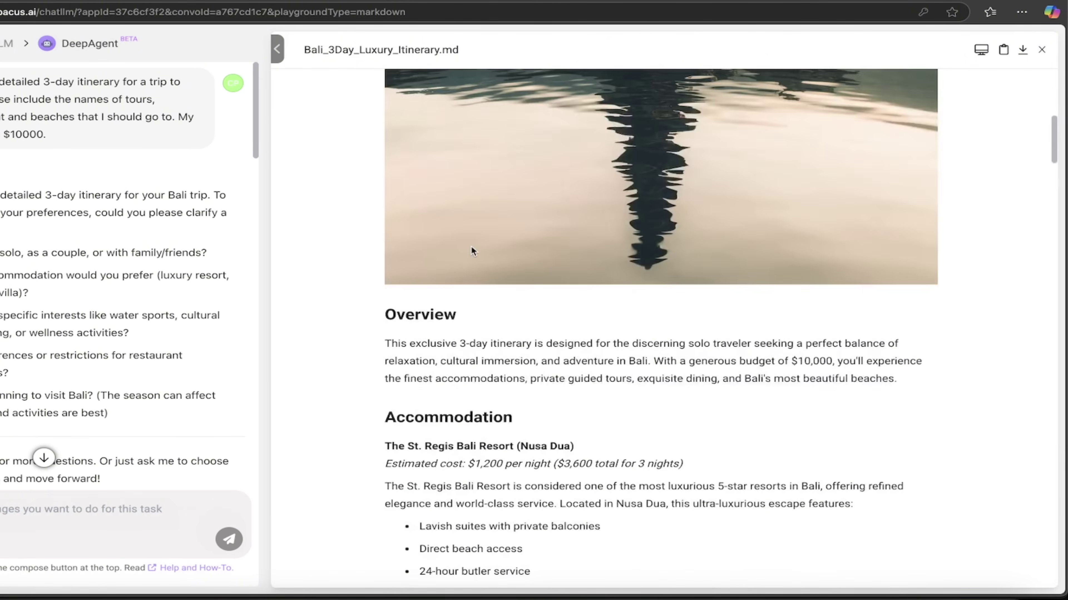
scroll(471, 246, "down", 8)
scroll(471, 246, "down", 6)
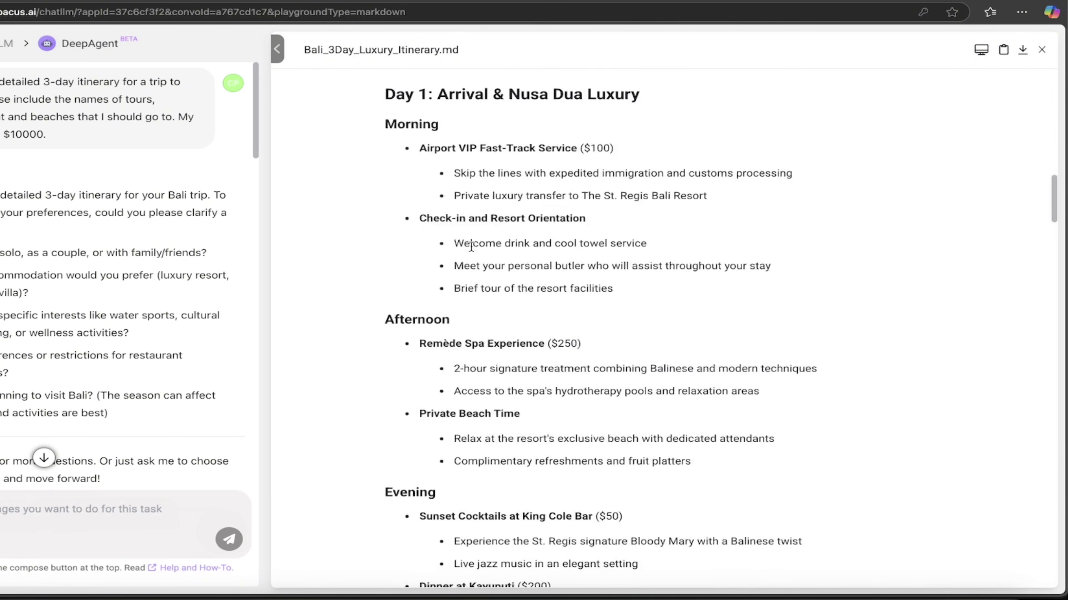
scroll(469, 281, "down", 20)
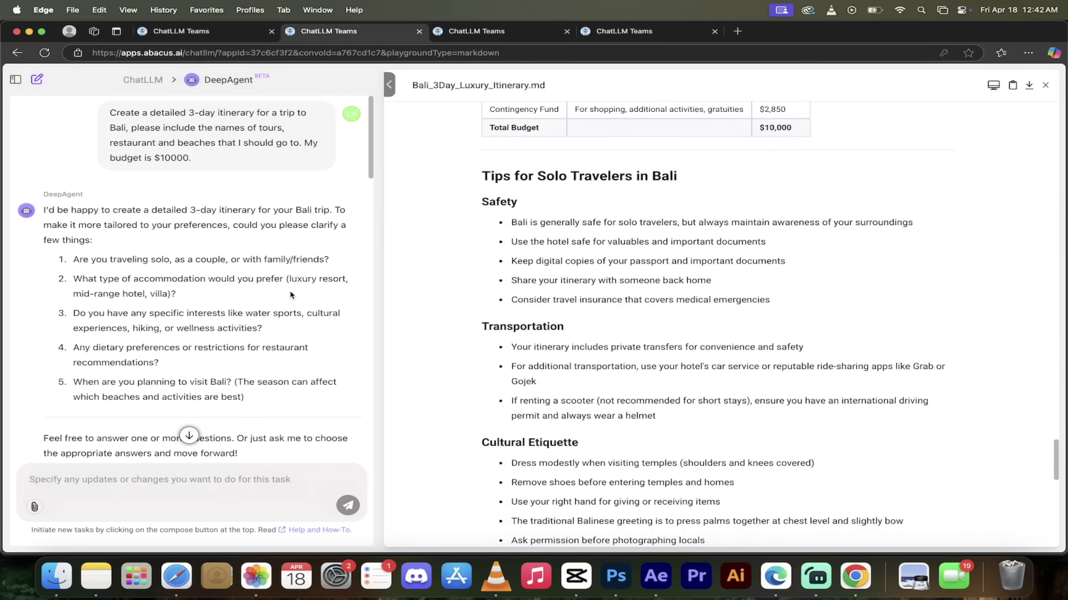
scroll(600, 294, "down", 10)
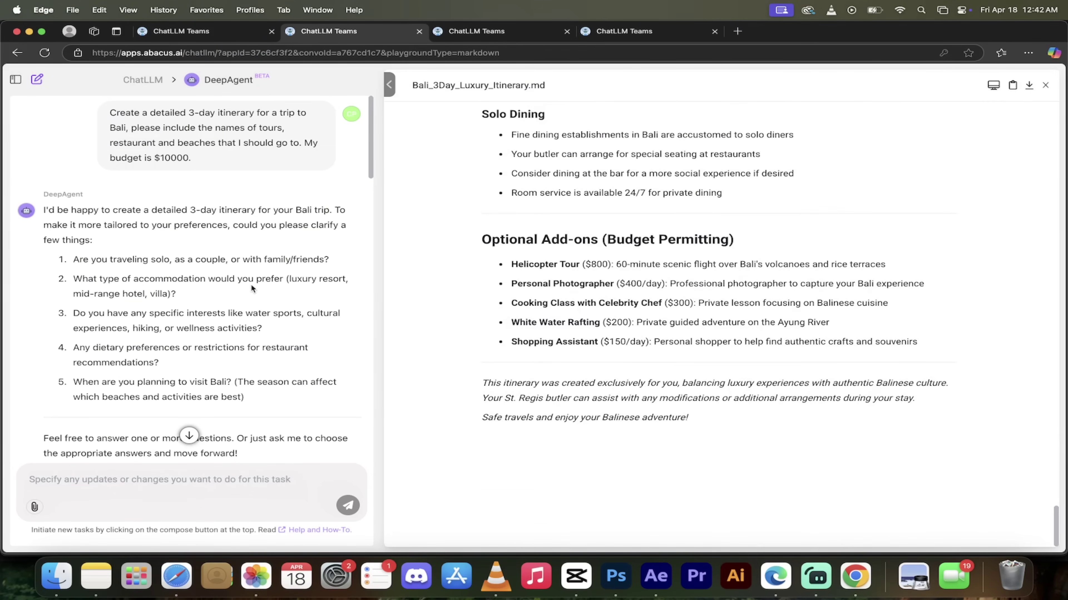
Scroll to the end of the itinerary and download Bali_3Day_Luxury_Itinerary.pdf
scroll(233, 291, "down", 5)
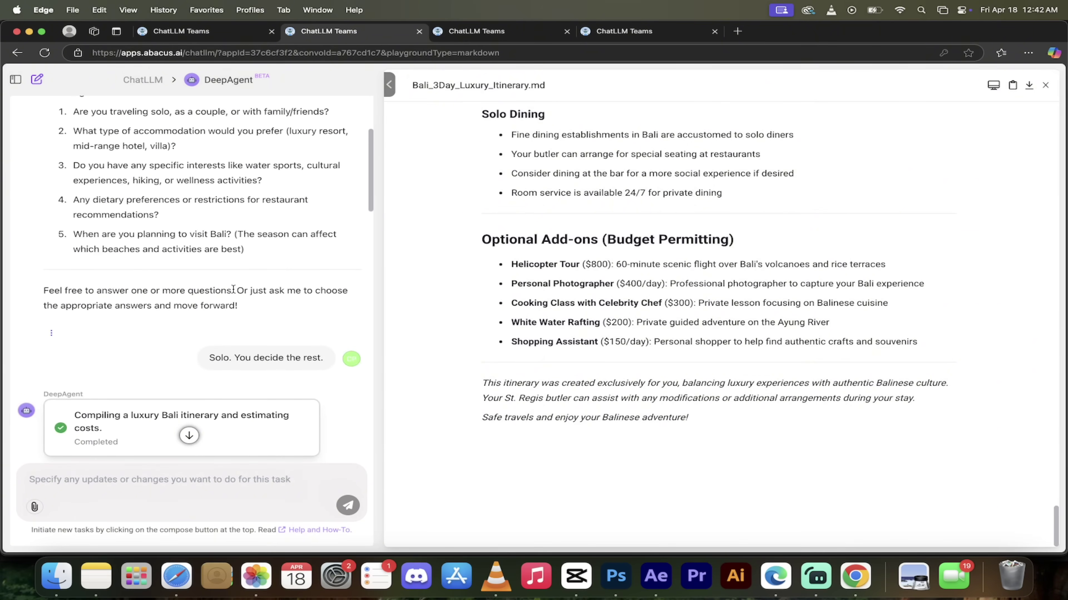
scroll(233, 290, "down", 5)
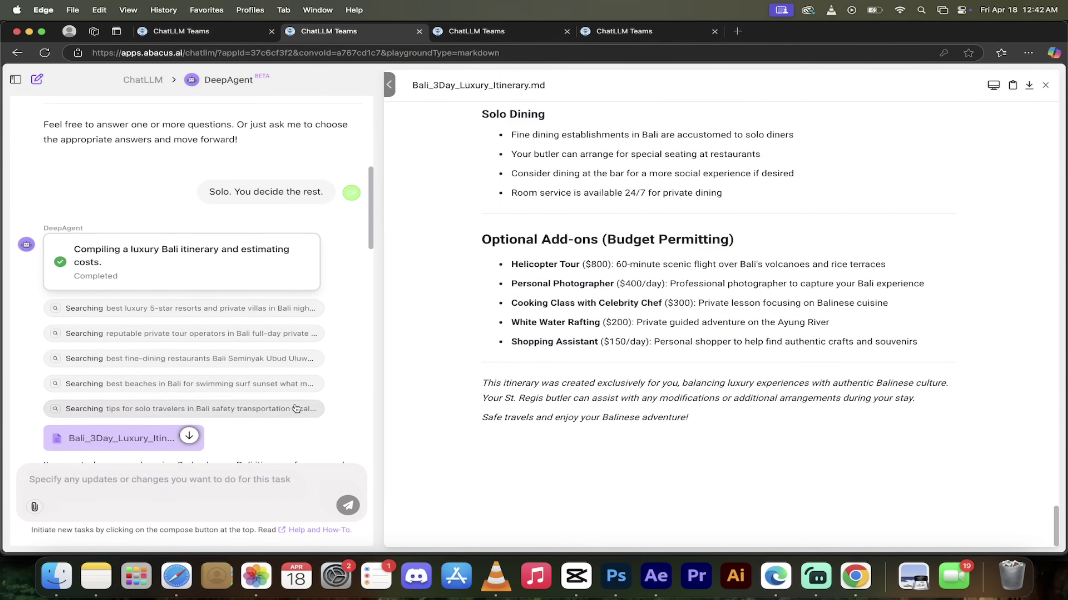
scroll(216, 357, "down", 5)
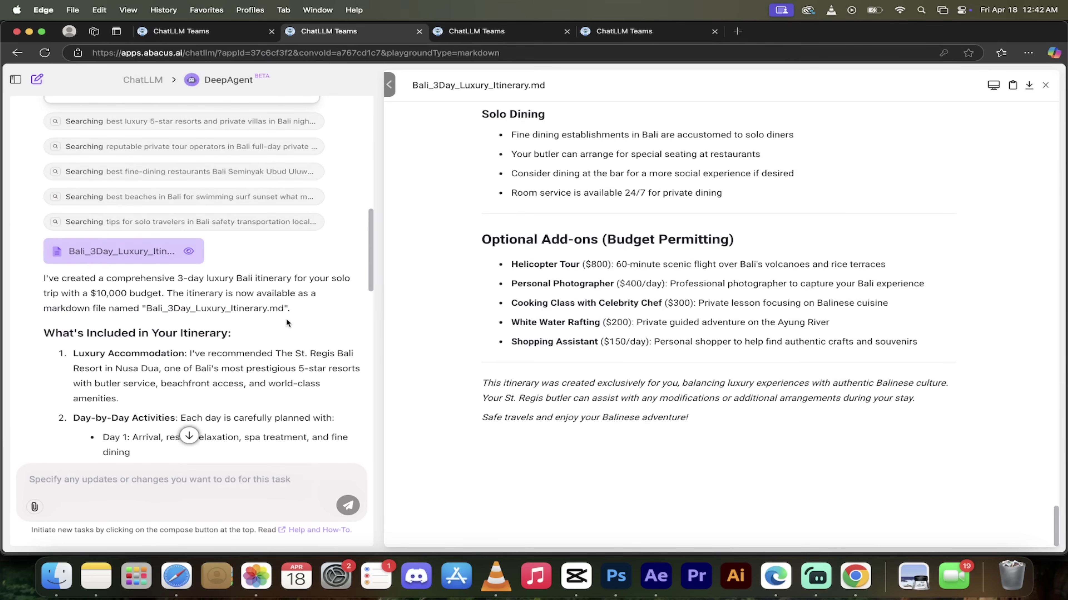
scroll(217, 293, "down", 2)
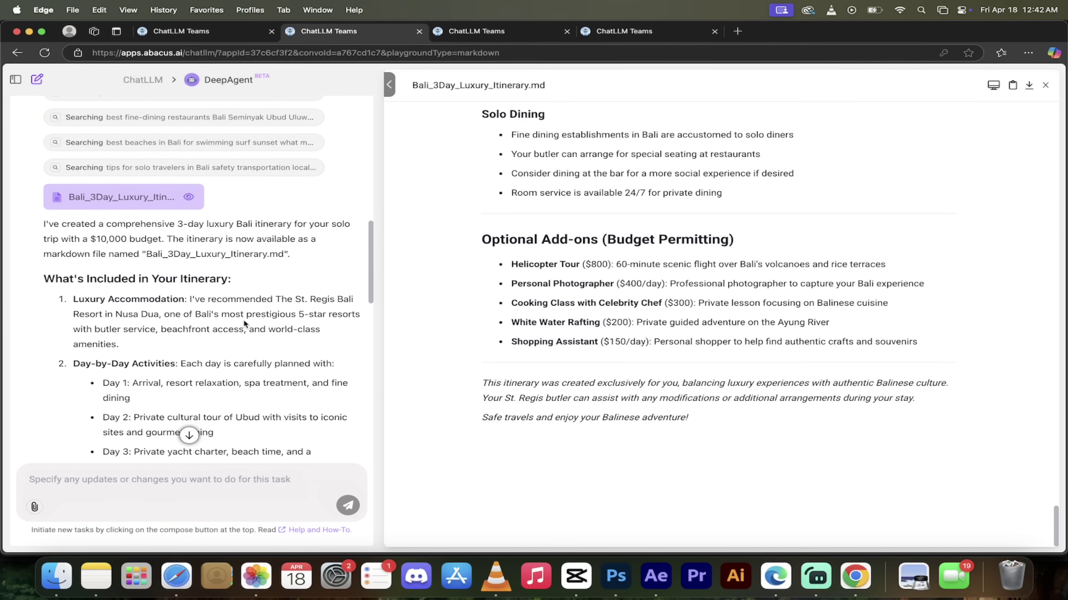
scroll(246, 294, "down", 1)
scroll(245, 323, "down", 1)
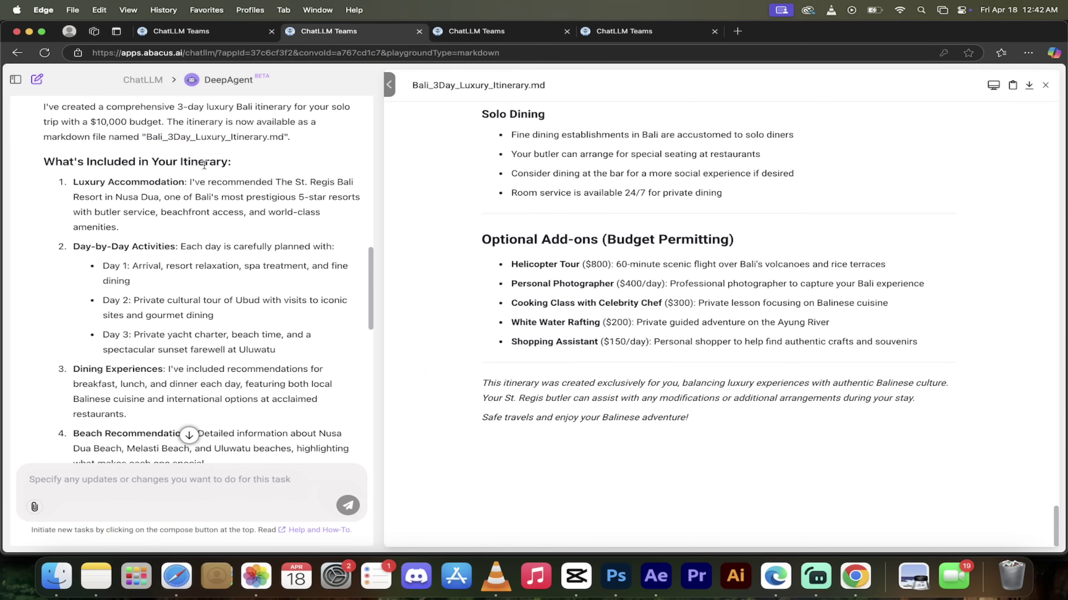
scroll(215, 329, "down", 3)
scroll(216, 329, "down", 10)
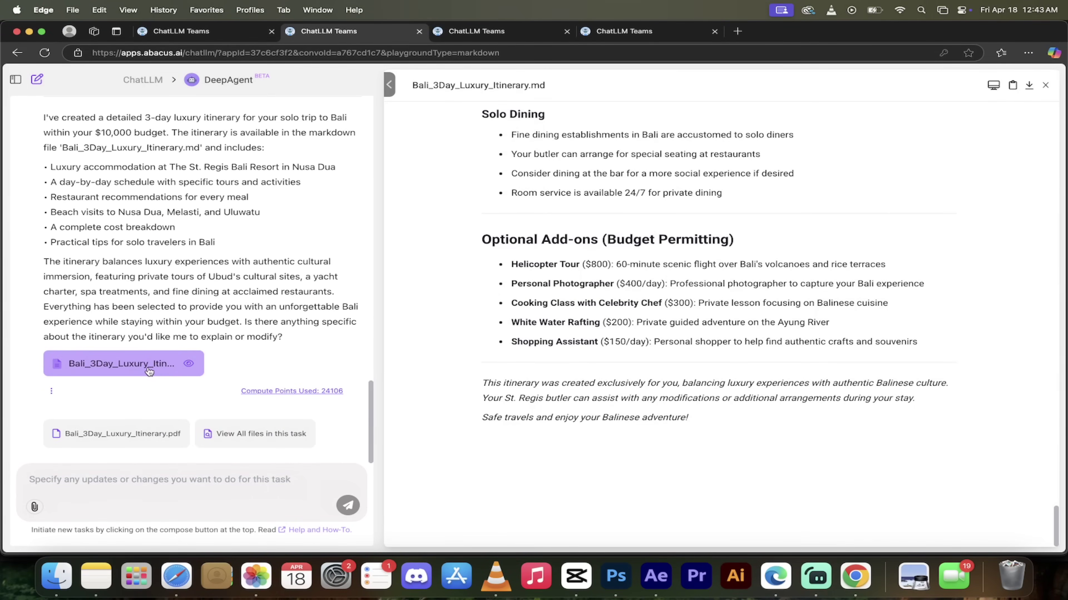
left_click(134, 438)
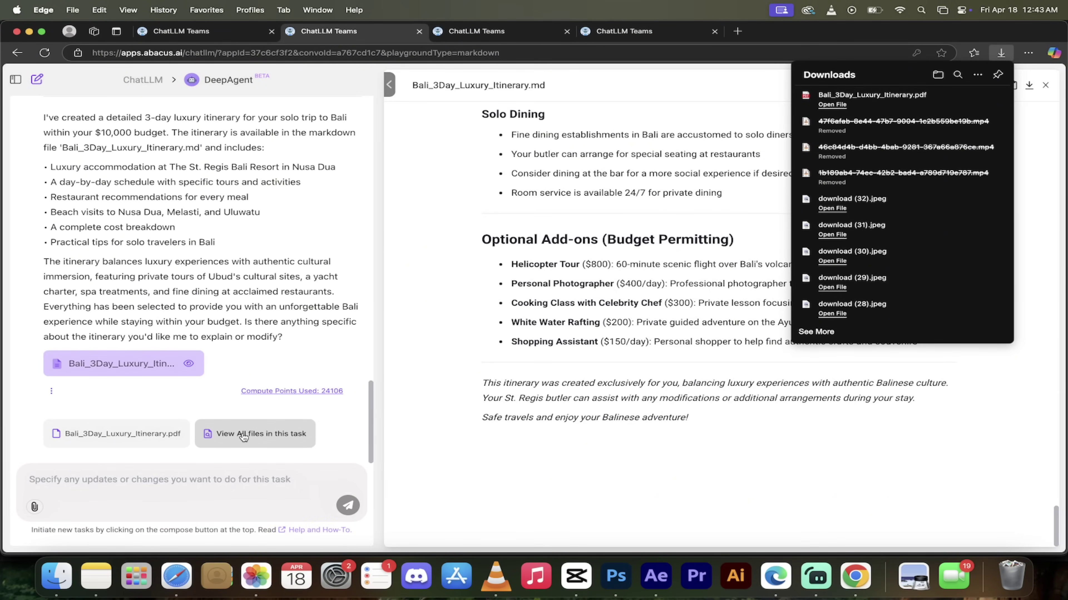
Check the task's full file list in the File Browser, then close it
left_click(210, 435)
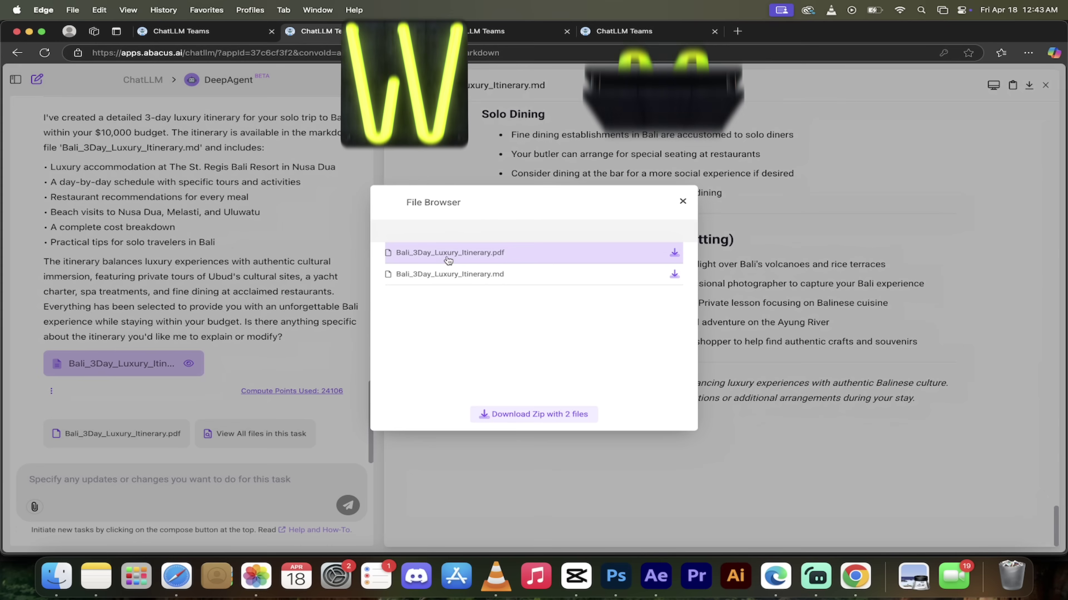
left_click(683, 199)
scroll(276, 147, "up", 2)
Switch to the Sudoku task and scroll down to the Preview Web and Deploy buttons
left_click(462, 34)
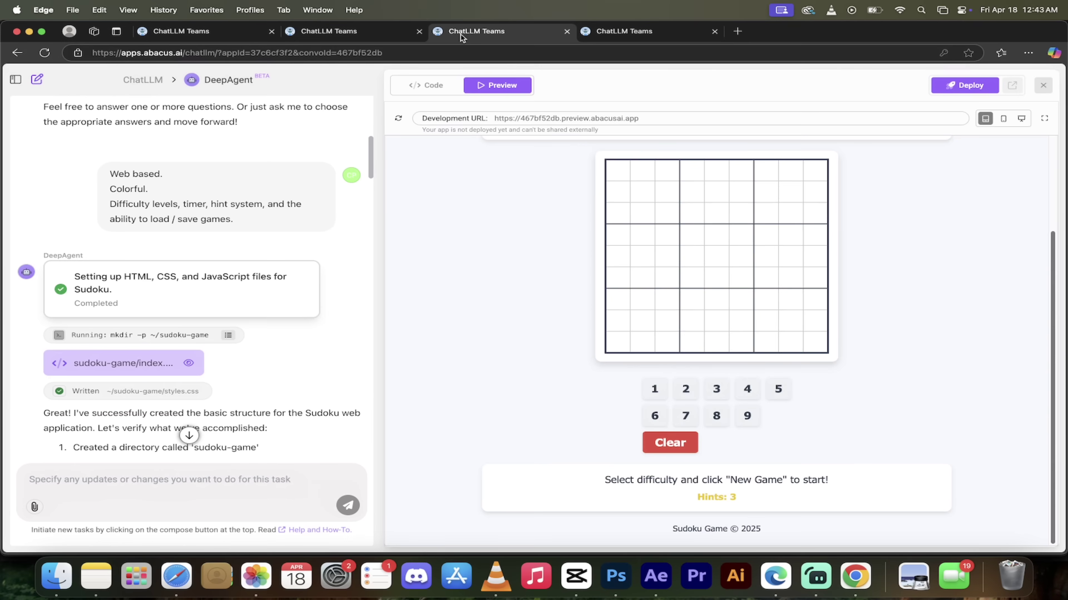
scroll(137, 197, "up", 6)
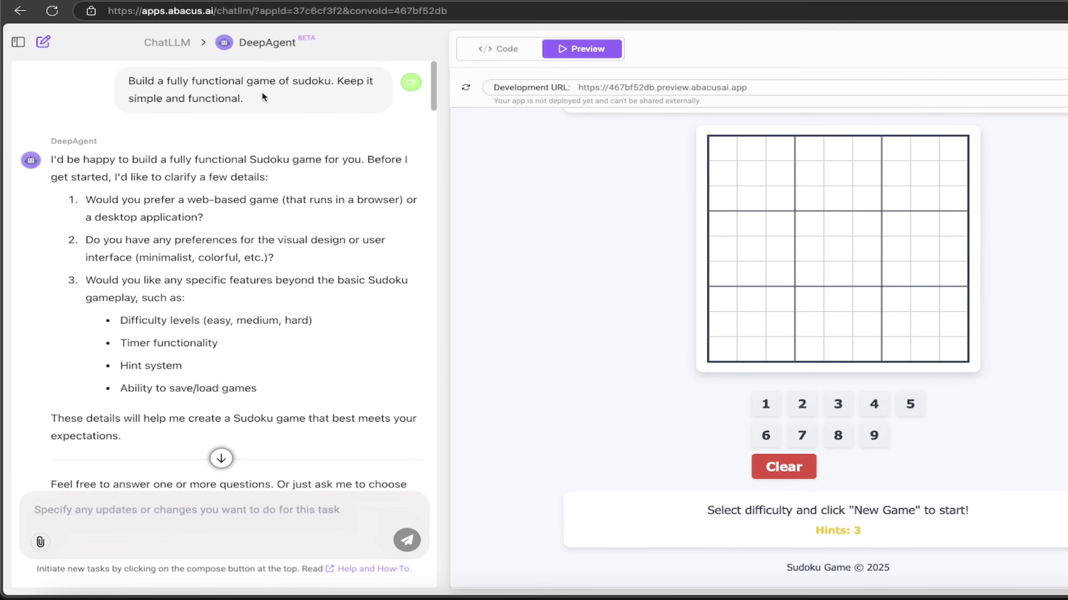
scroll(226, 251, "down", 3)
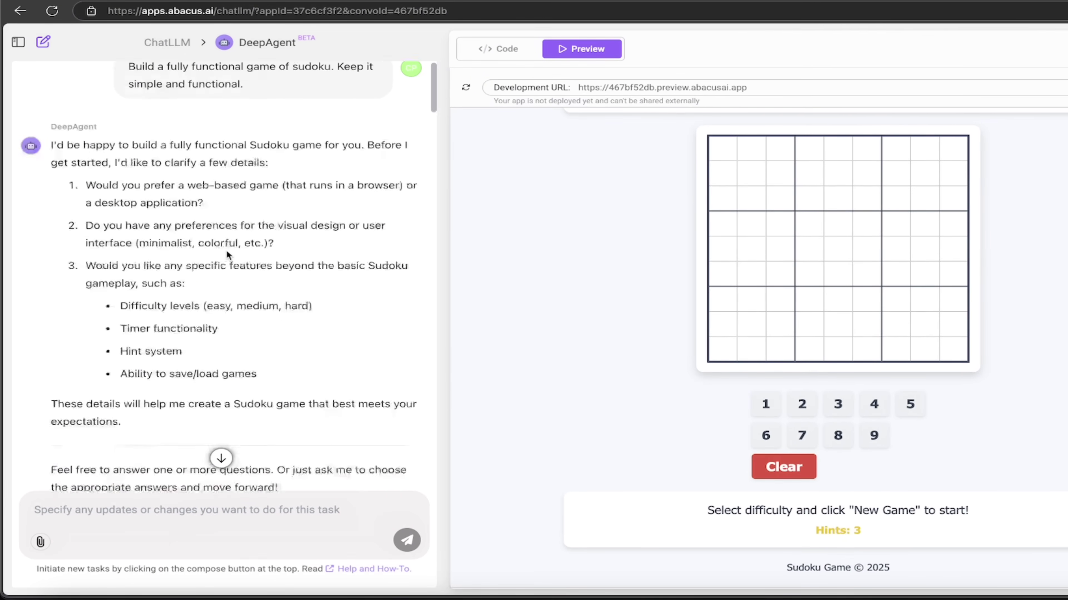
scroll(226, 251, "down", 2)
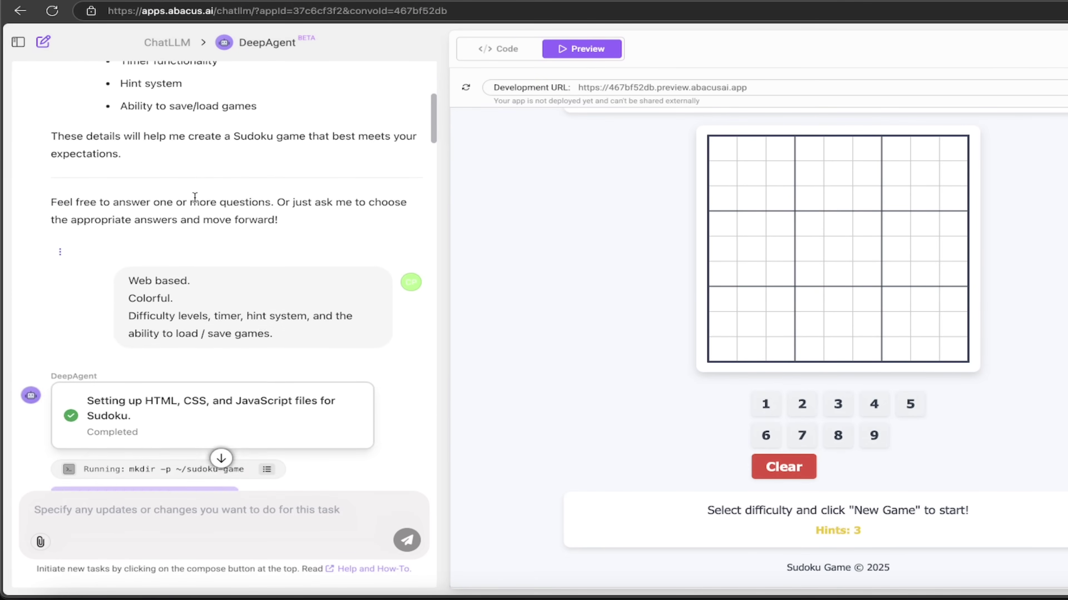
scroll(218, 290, "down", 3)
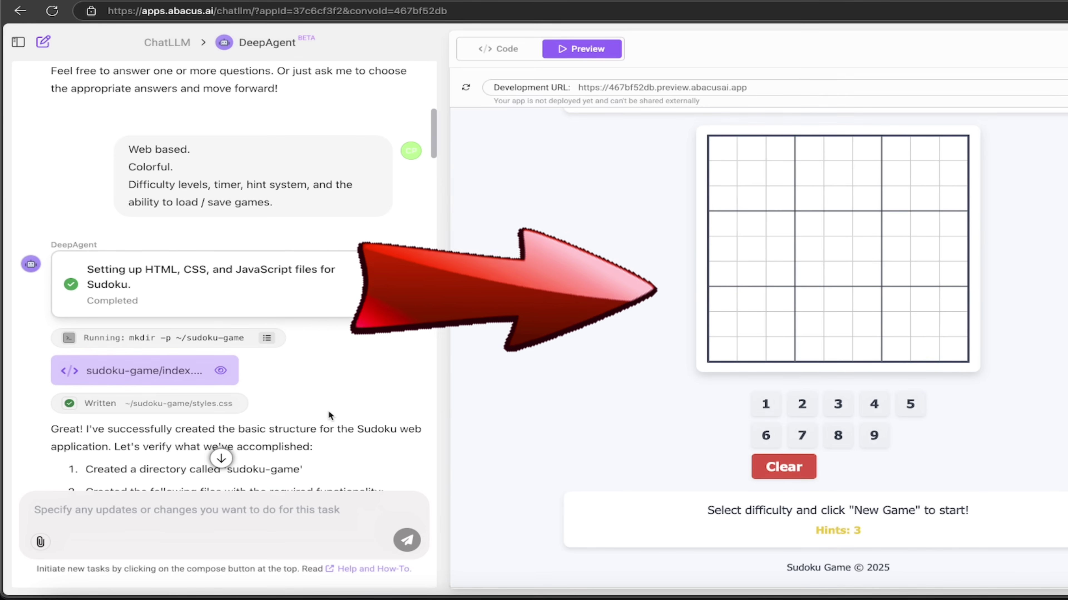
scroll(329, 410, "down", 4)
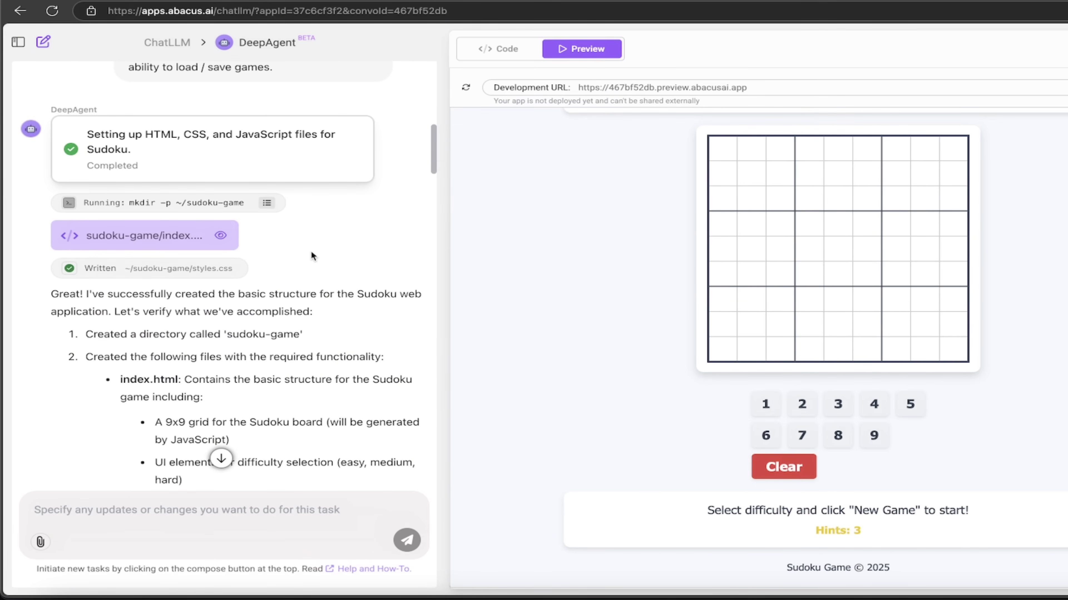
scroll(311, 250, "down", 5)
scroll(311, 256, "down", 2)
scroll(311, 255, "down", 4)
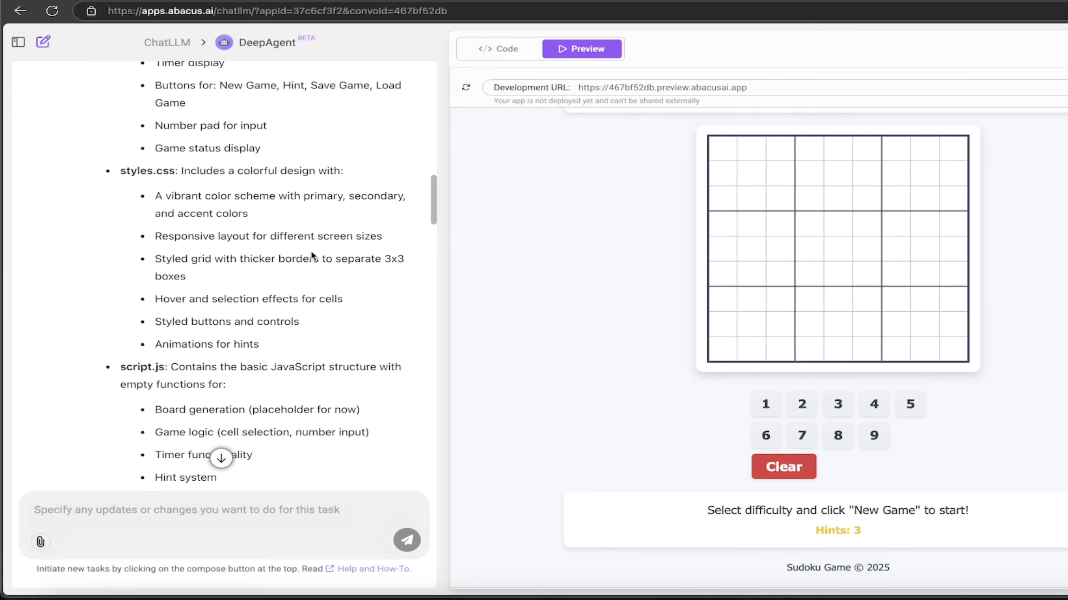
scroll(311, 252, "down", 6)
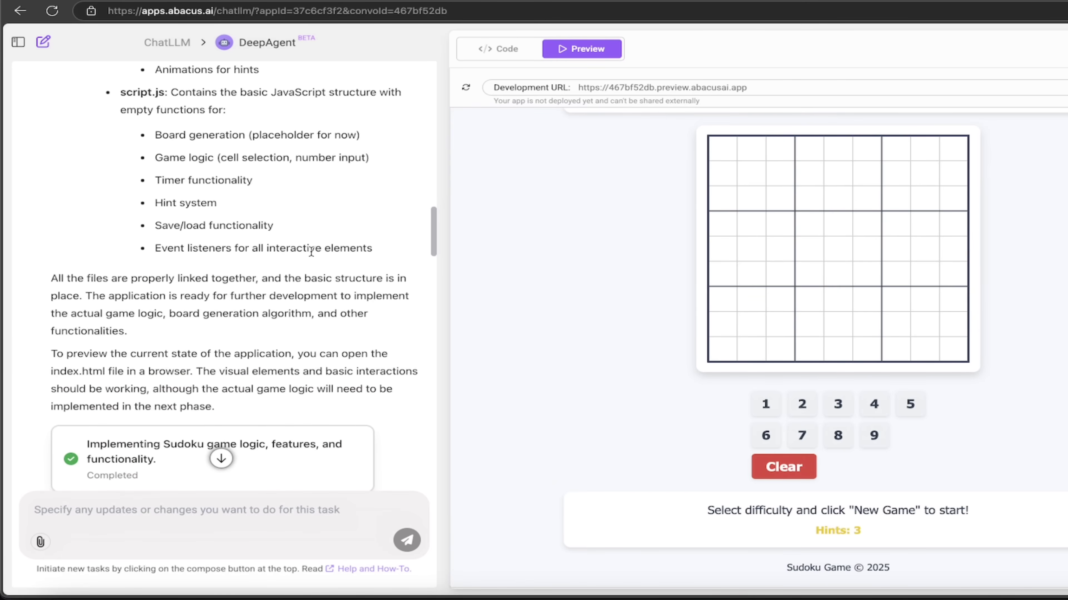
scroll(311, 251, "down", 6)
scroll(270, 331, "down", 2)
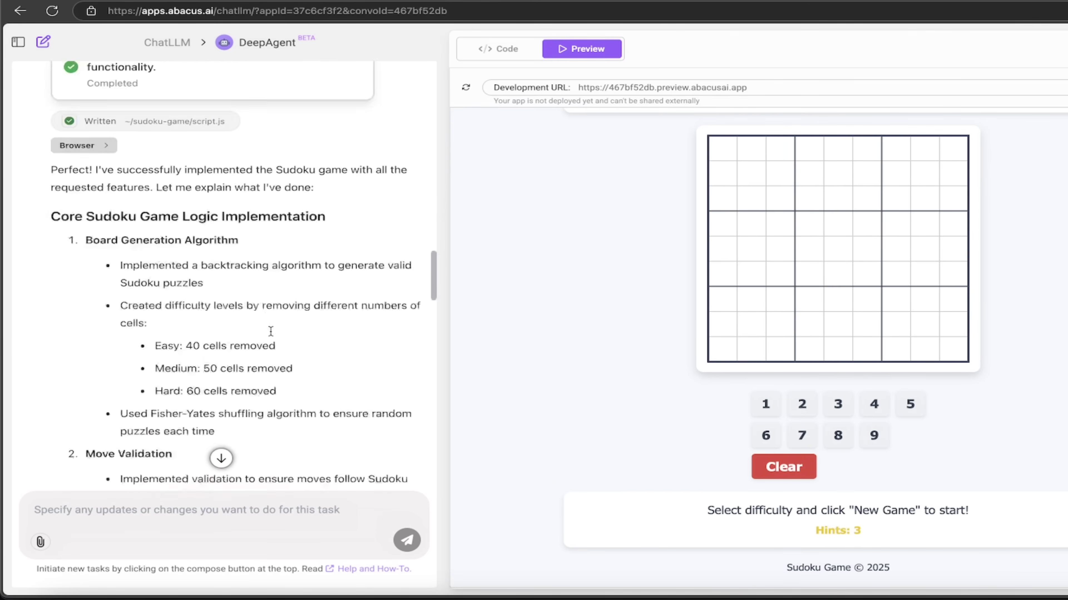
scroll(270, 331, "down", 20)
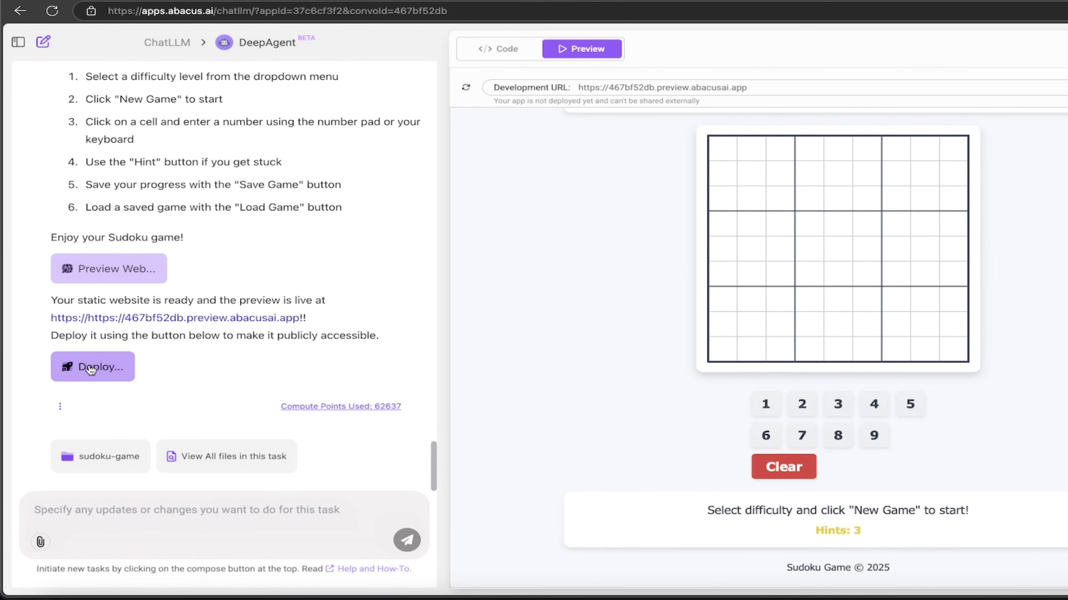
Inspect the sudoku-game code (script.js, styles.css) and live preview, then go to a new DeepAgent page
left_click(506, 52)
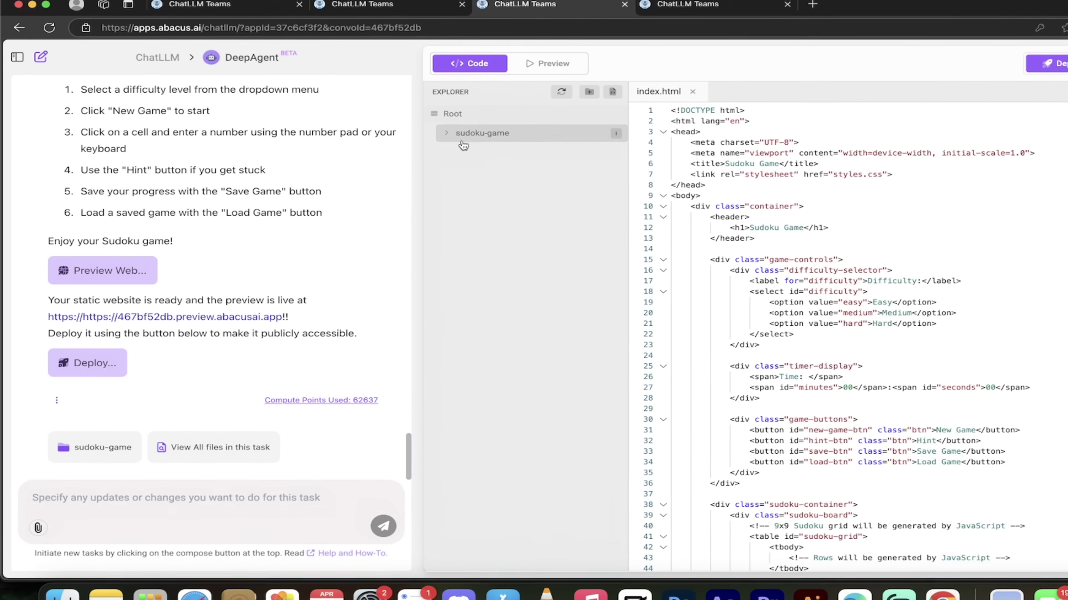
left_click(512, 122)
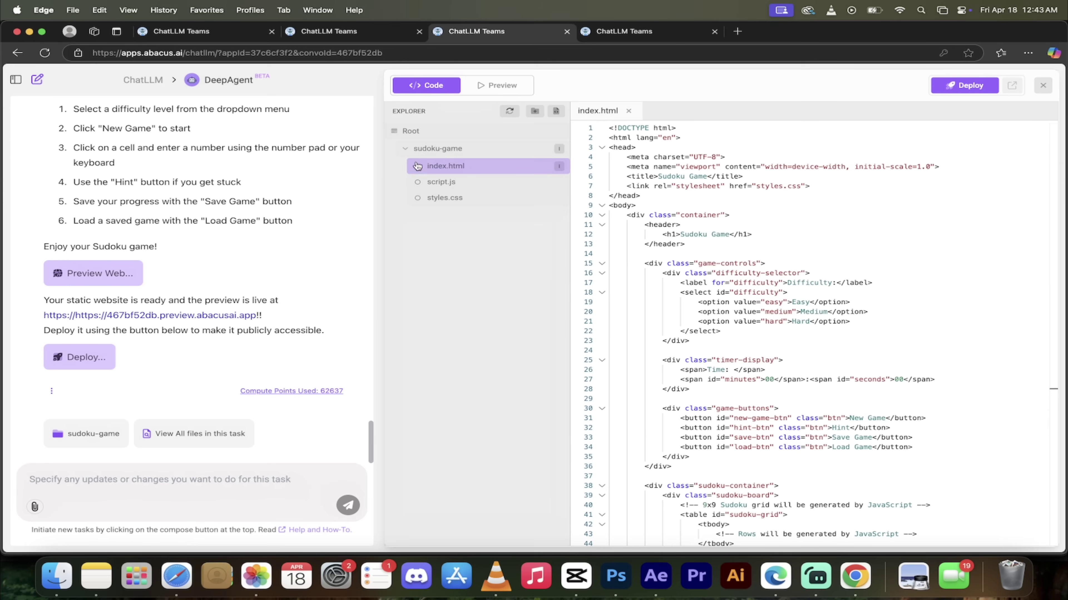
left_click(441, 182)
left_click(445, 198)
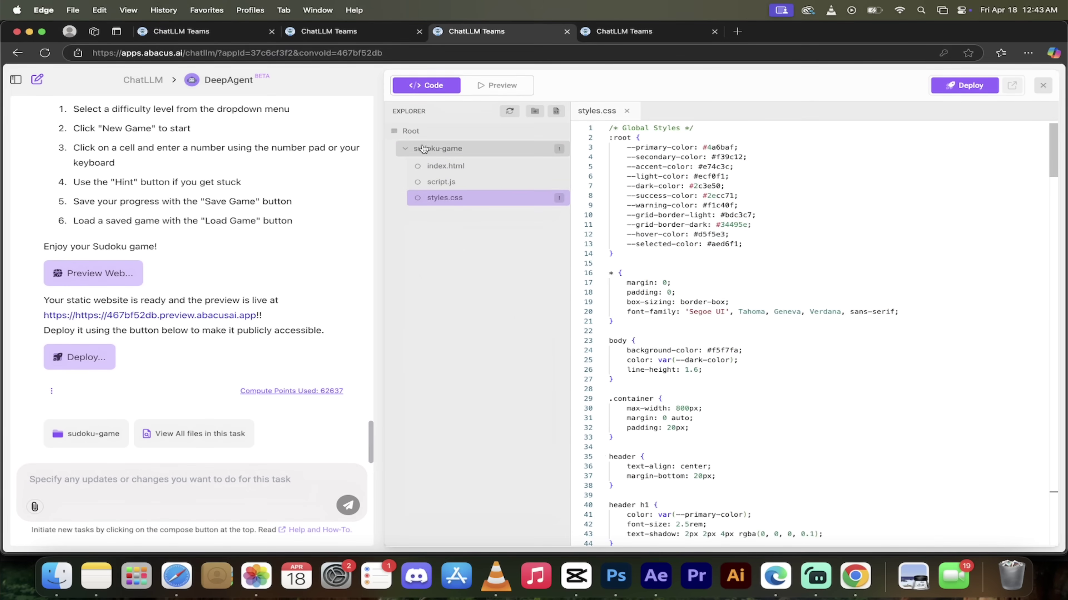
left_click(497, 86)
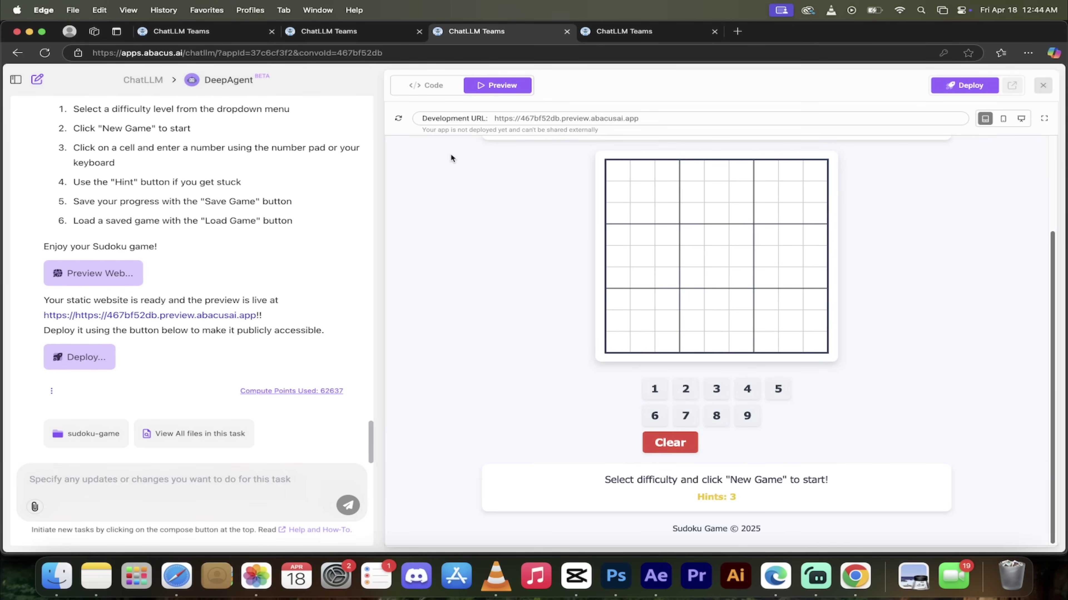
left_click(654, 34)
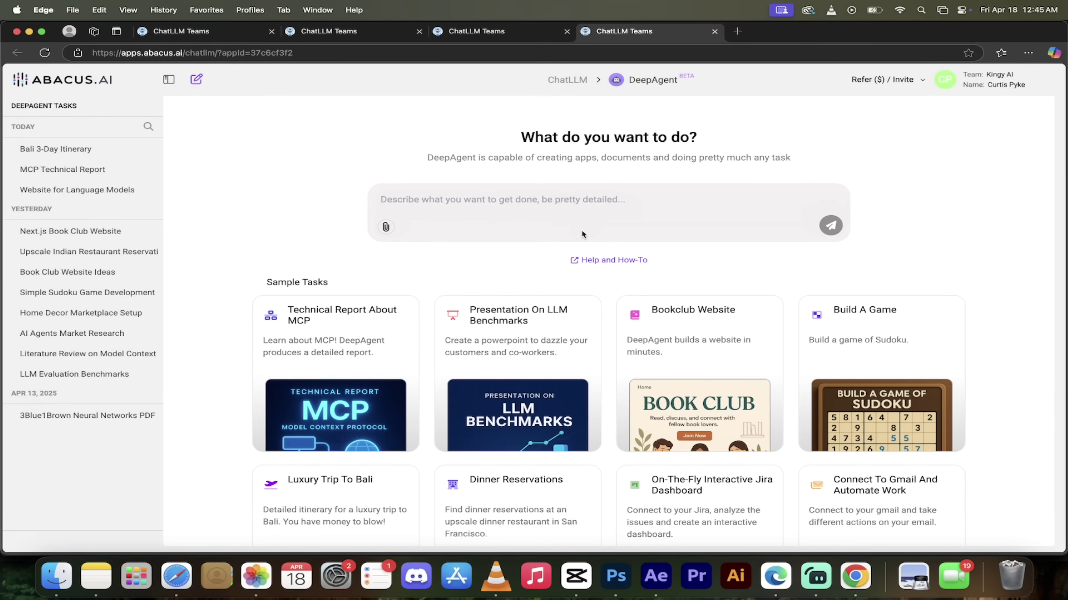
Paste a request for a PowerPoint presentation on LLM evaluation benchmarks and send it
left_click(520, 186)
type("Create powerpoint presentation around different benchmarks used to evaluate LLMs.")
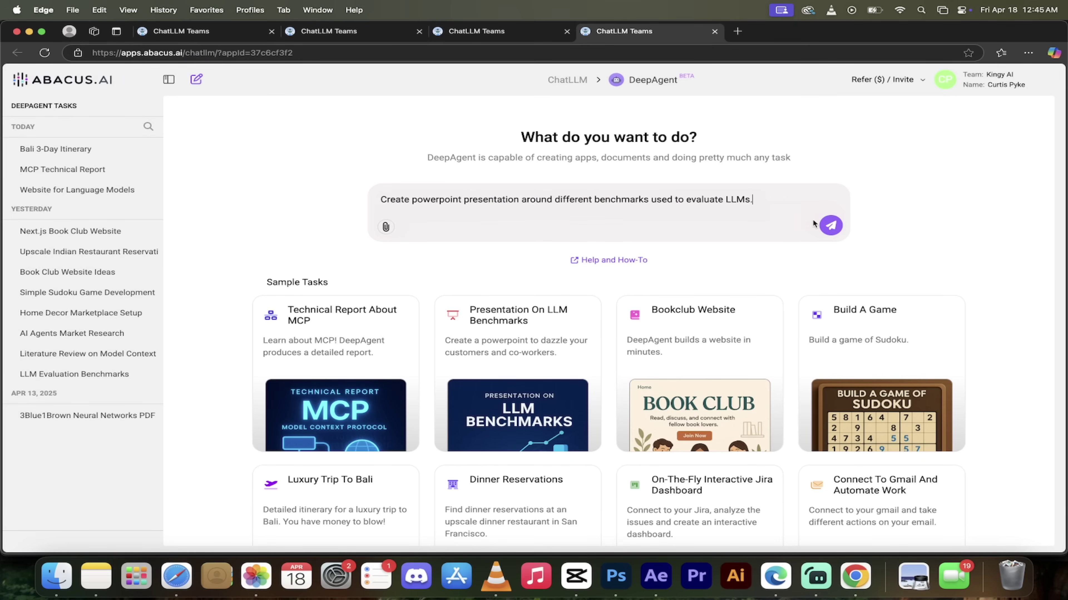
left_click(830, 225)
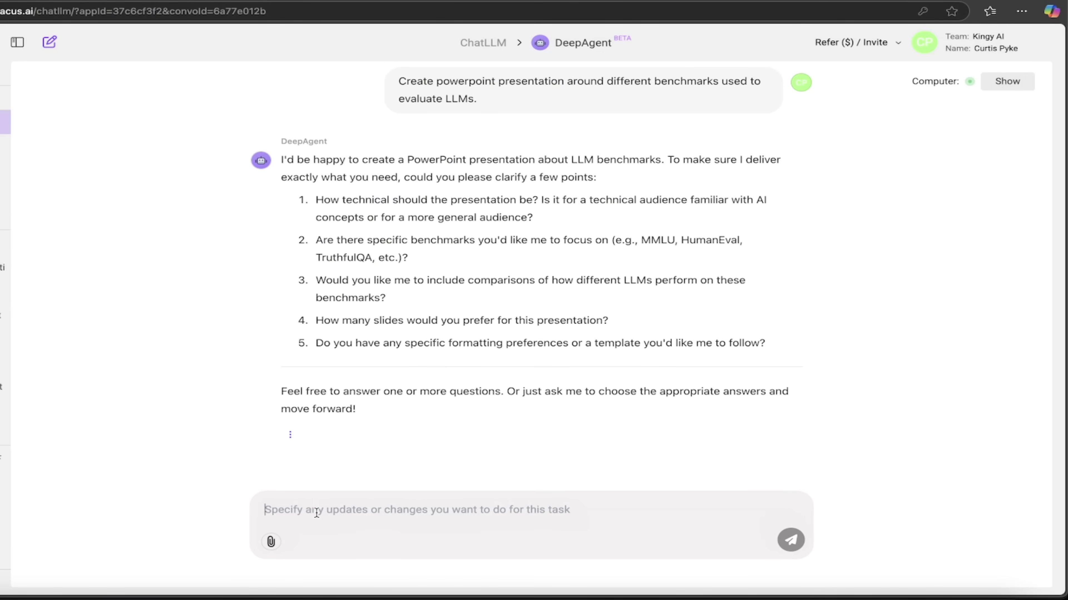
Answer the clarifying questions with 'General. Any. You decide.'
type("General.")
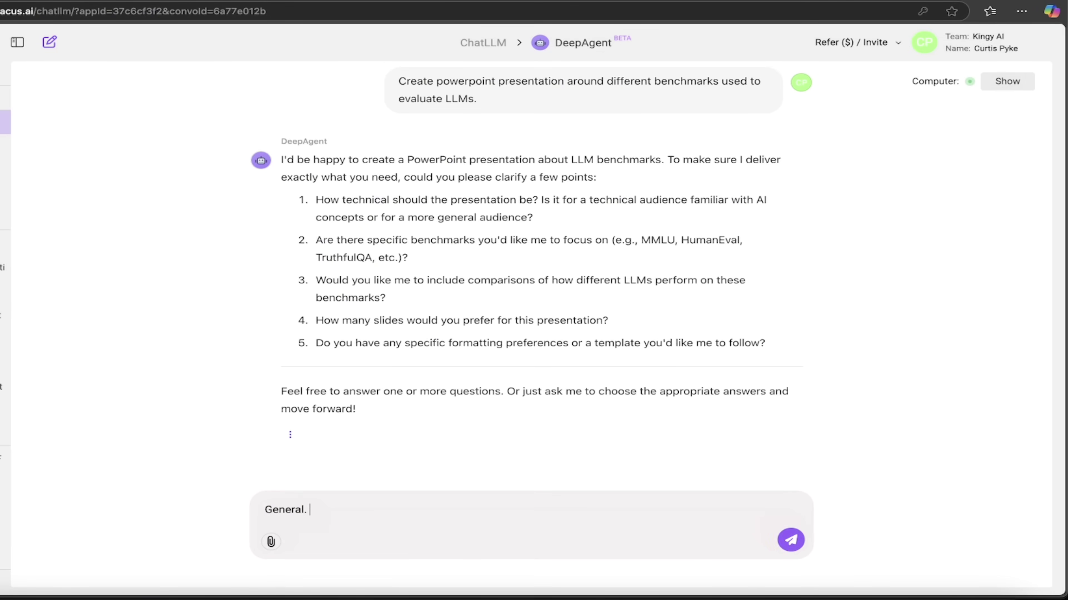
type("  NO")
key("BackSpace")
key("BackSpace")
type("Any. You decide.")
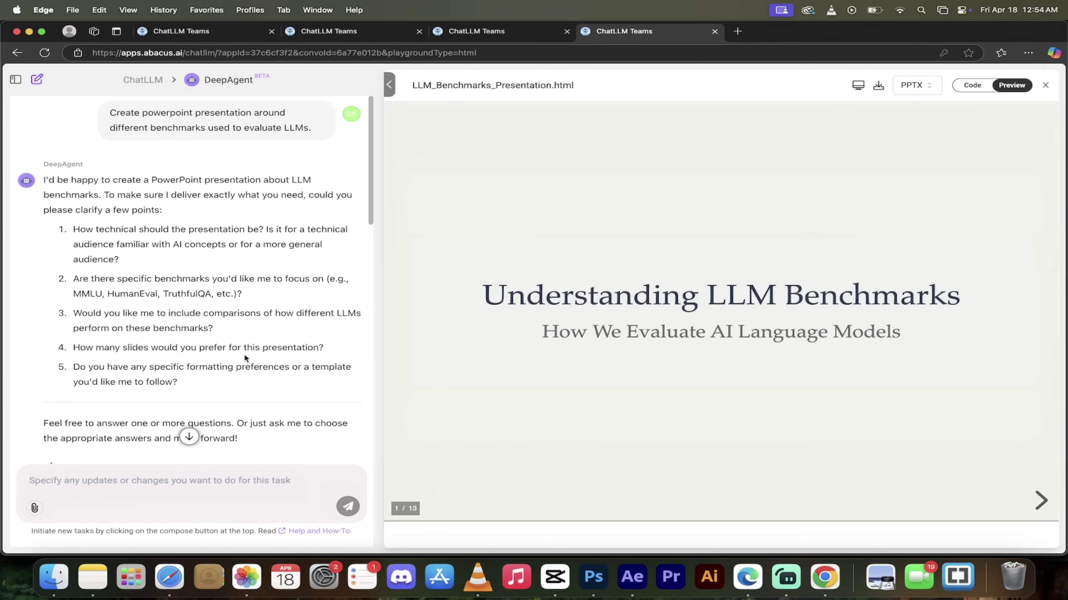
Open the llm_benchmarks_info.md notes and the llm_benchmarks_slides_outline.md document
scroll(242, 339, "down", 1)
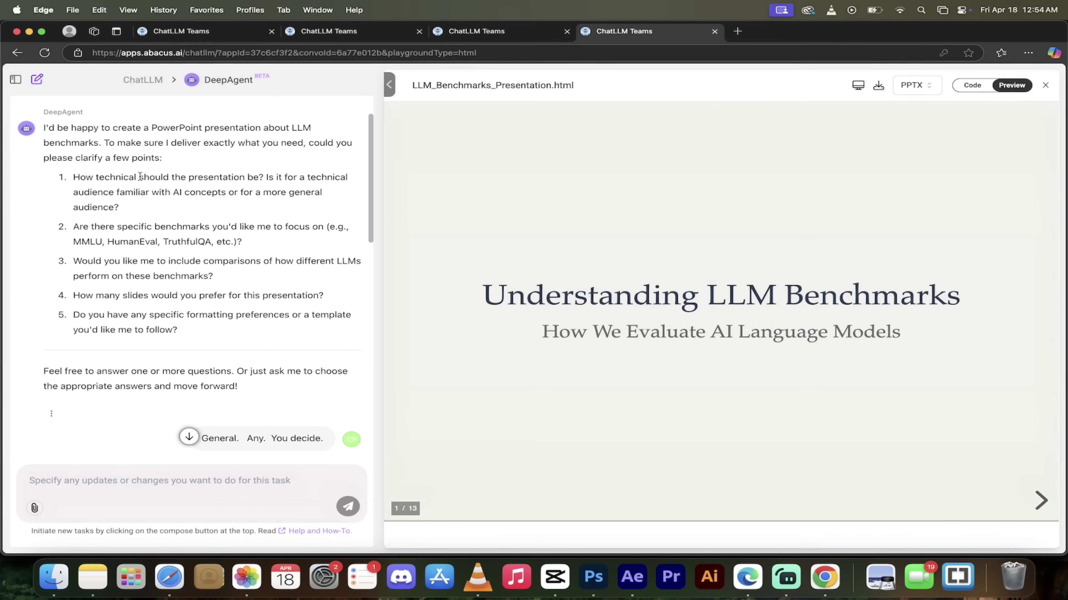
scroll(147, 197, "down", 4)
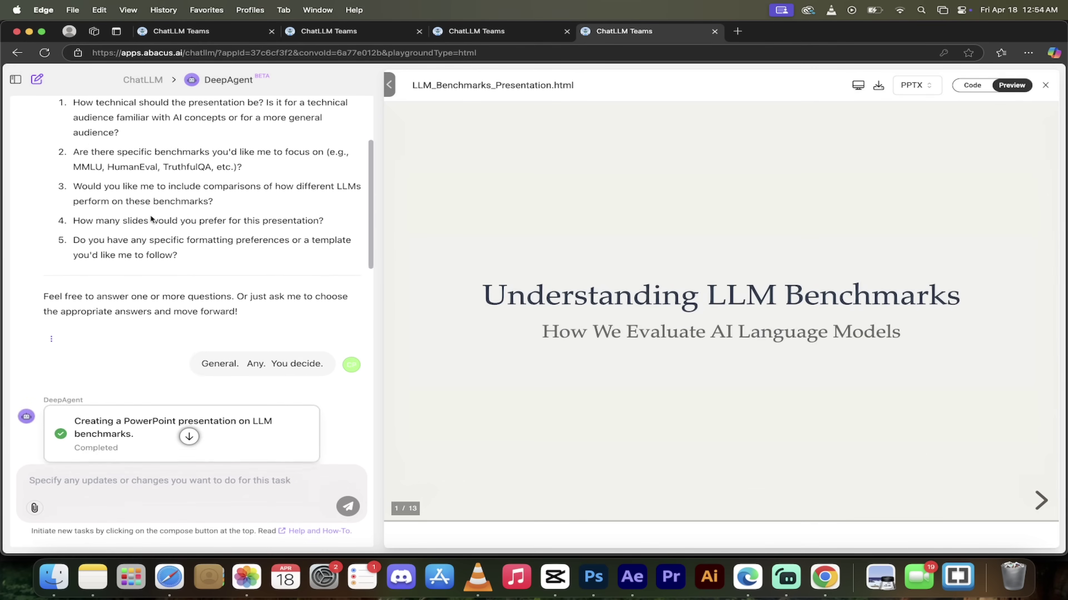
scroll(151, 217, "up", 1)
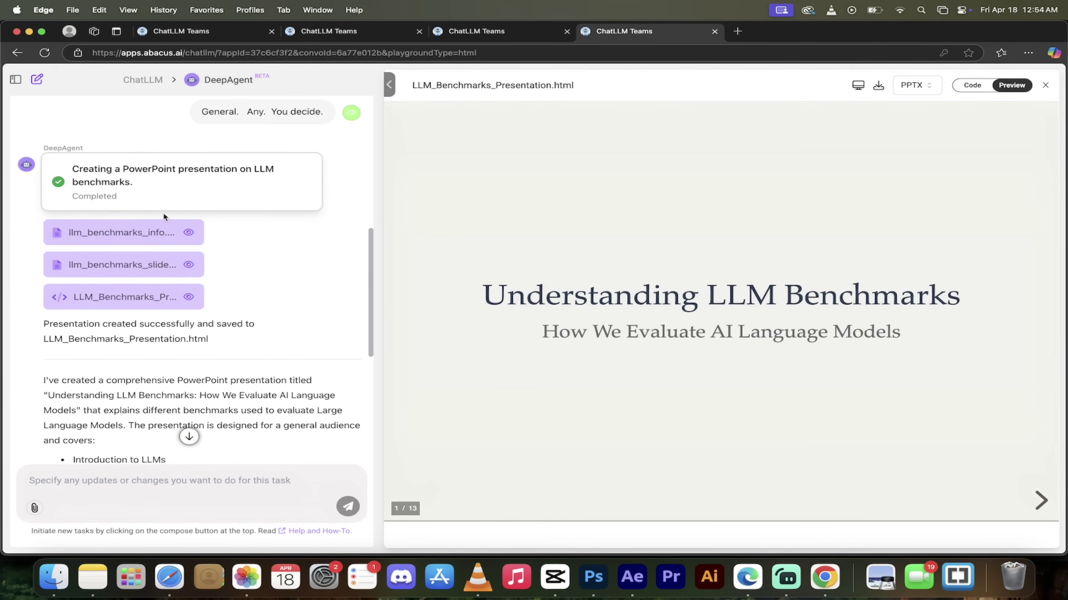
left_click(136, 237)
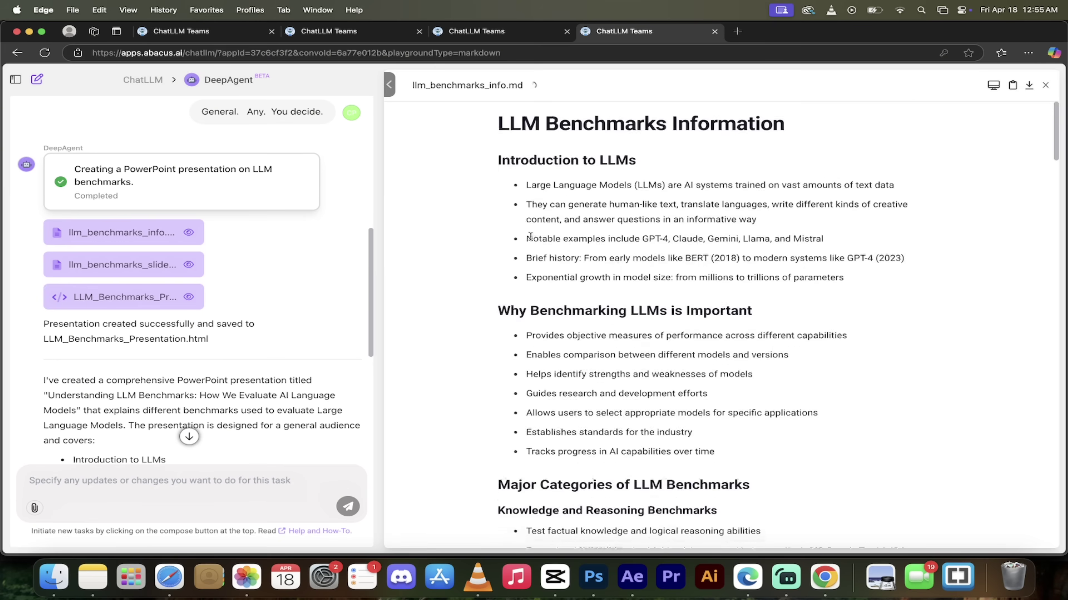
scroll(693, 336, "down", 3)
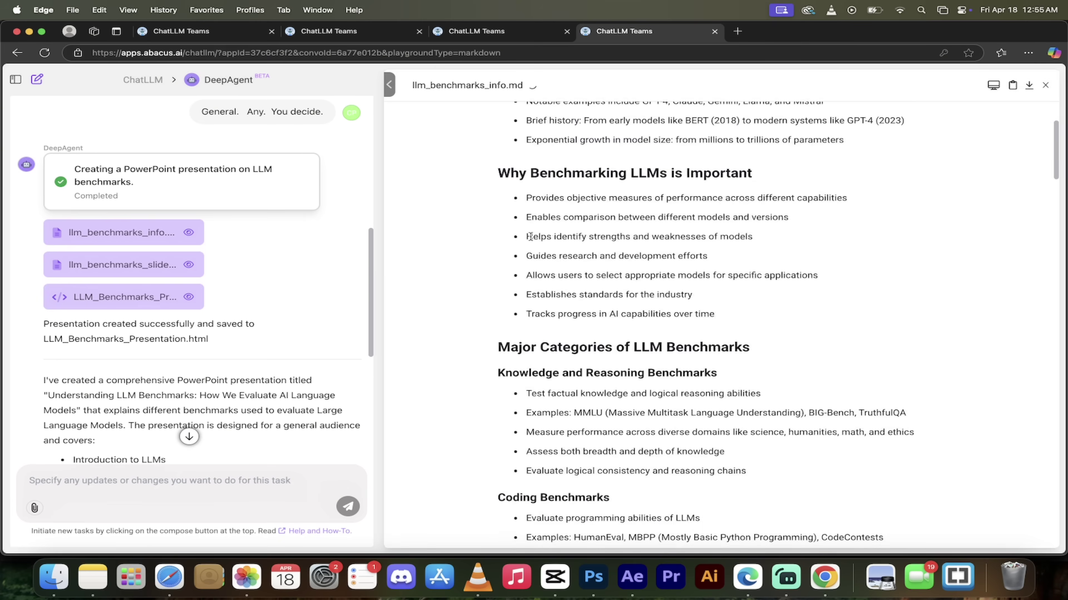
left_click(145, 266)
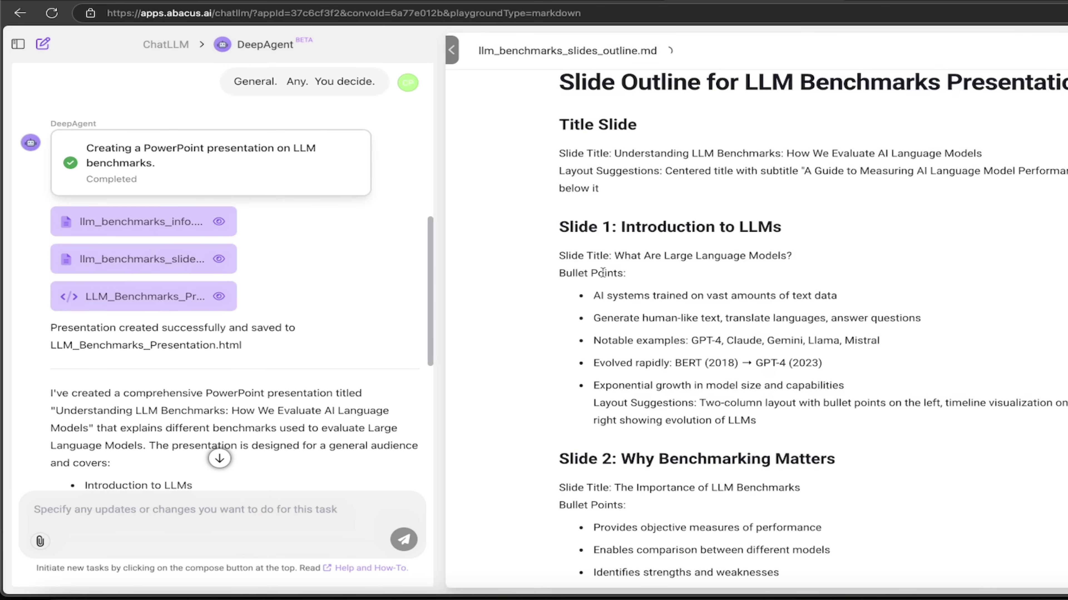
Return to the LLM_Benchmarks_Presentation.html preview and scroll to the end of the reply
left_click(139, 299)
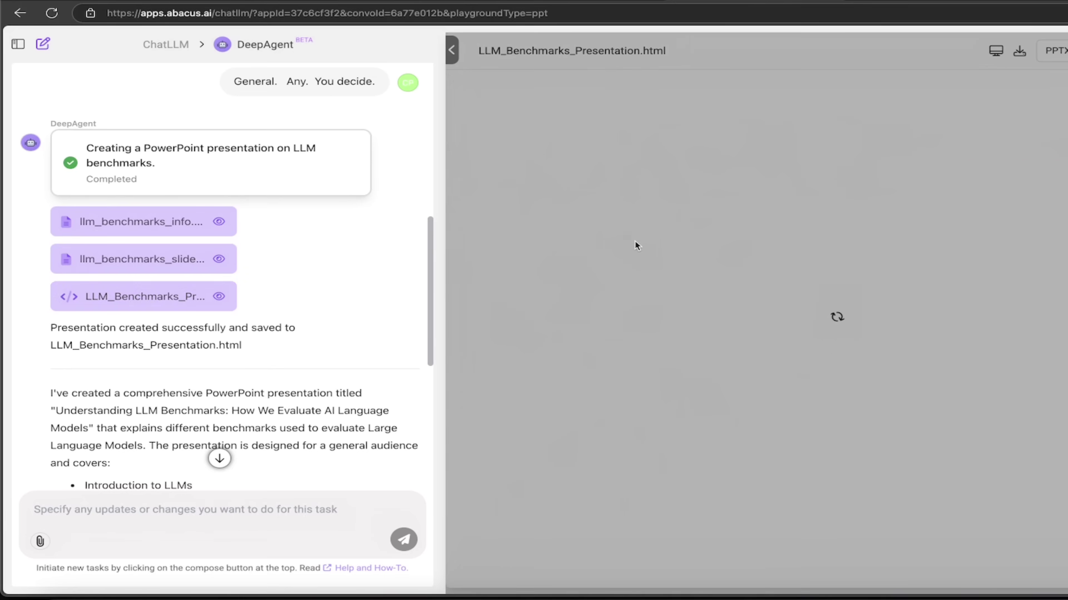
scroll(307, 292, "down", 5)
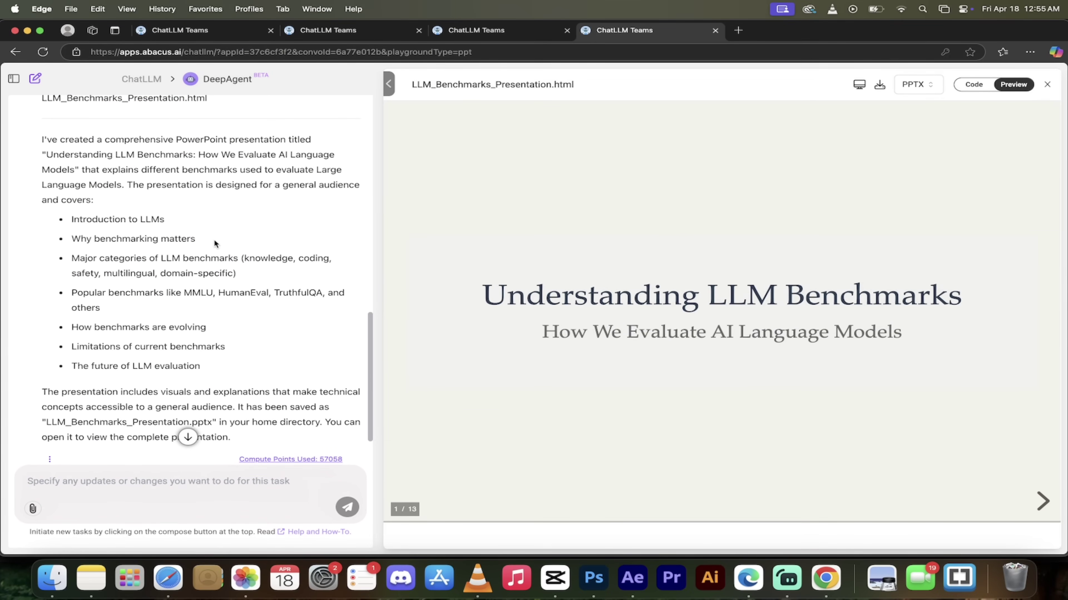
scroll(216, 242, "down", 3)
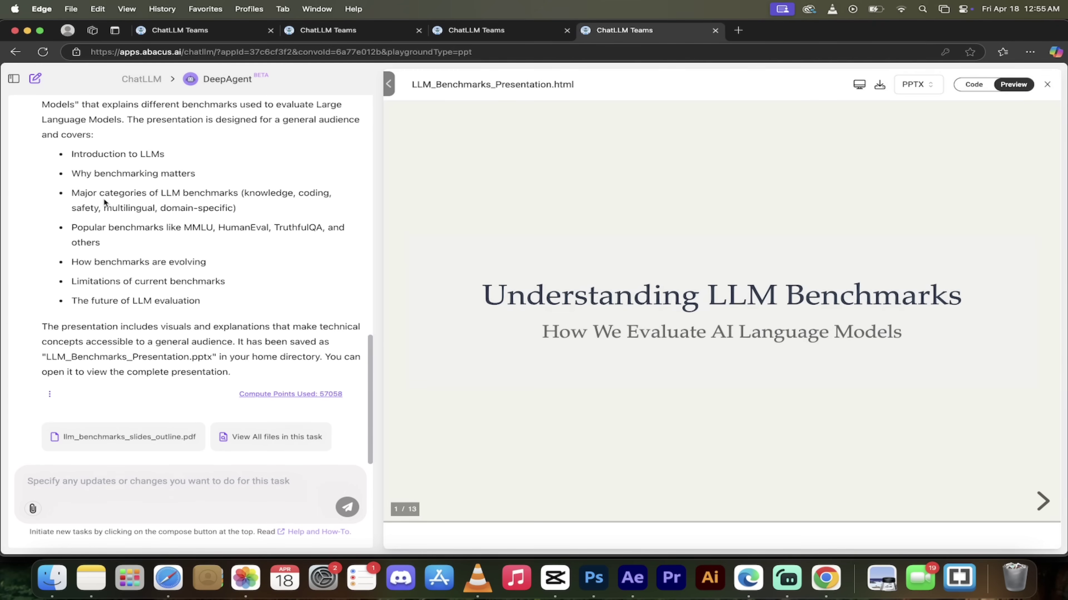
scroll(117, 290, "down", 1)
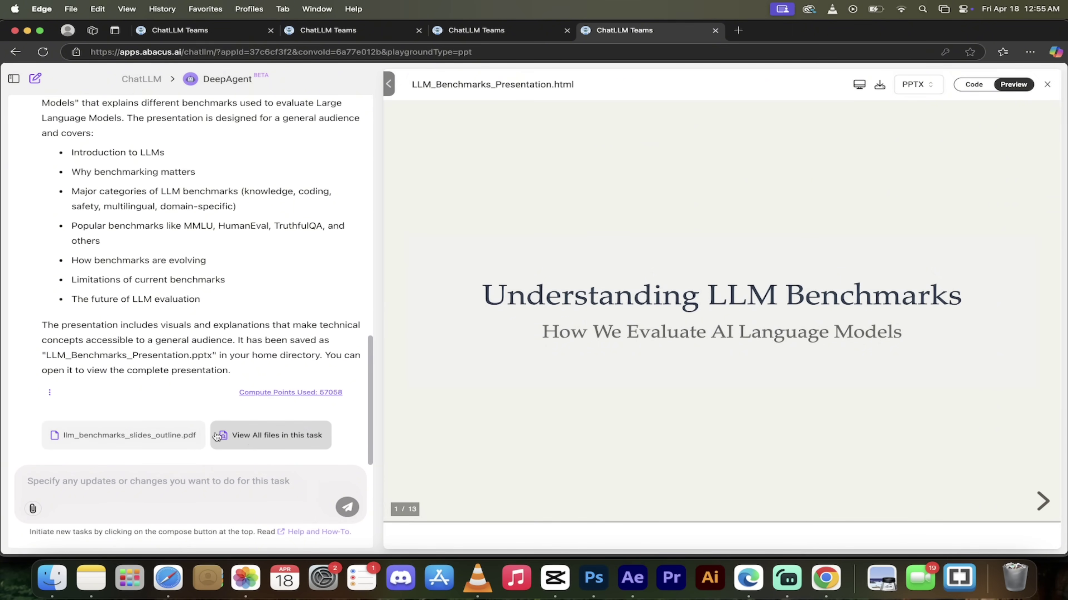
Step through the LLM definitions, importance, categories and reasoning slides to slide 6, Coding Benchmarks
left_click(1043, 500)
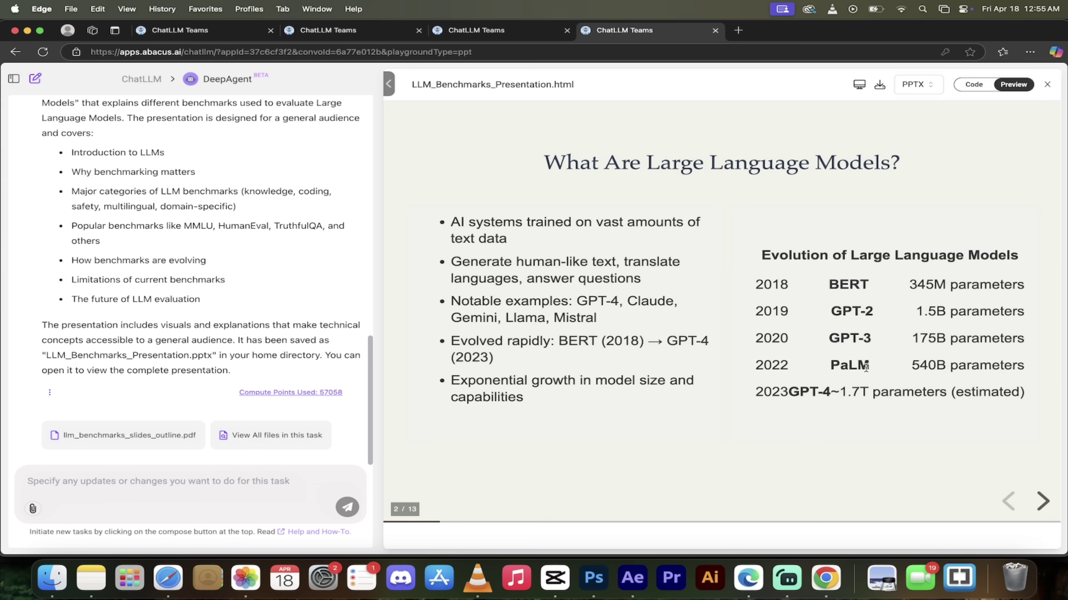
left_click(1043, 505)
left_click(1042, 503)
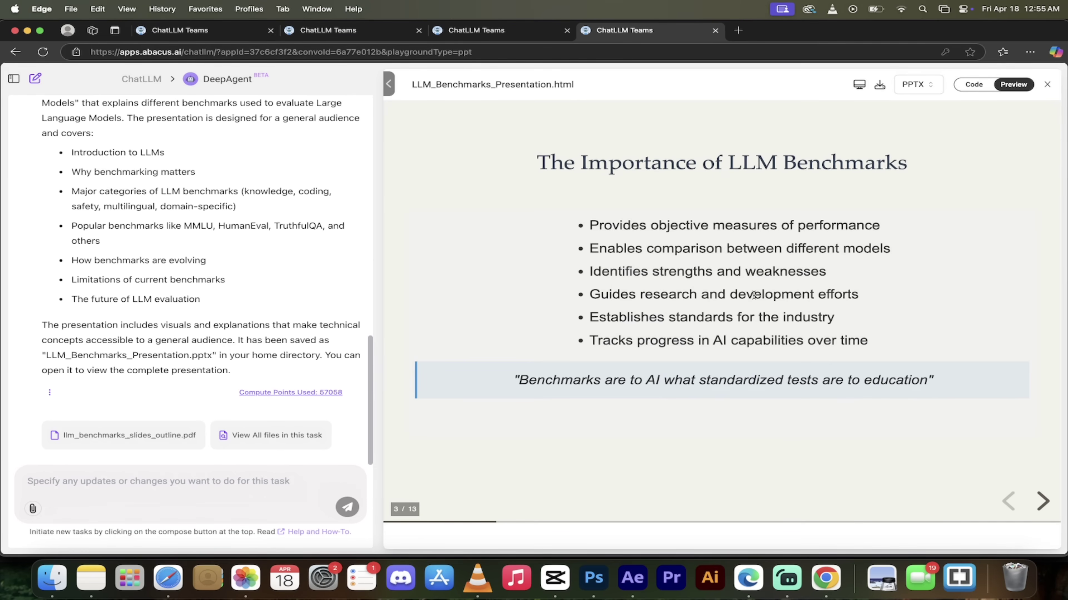
left_click(1042, 502)
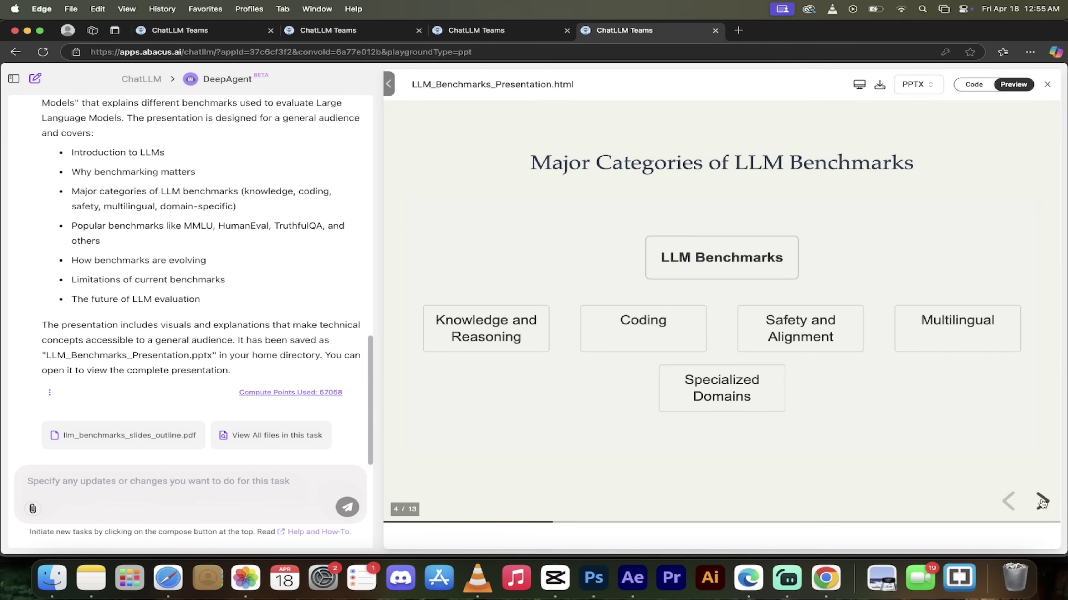
left_click(1042, 503)
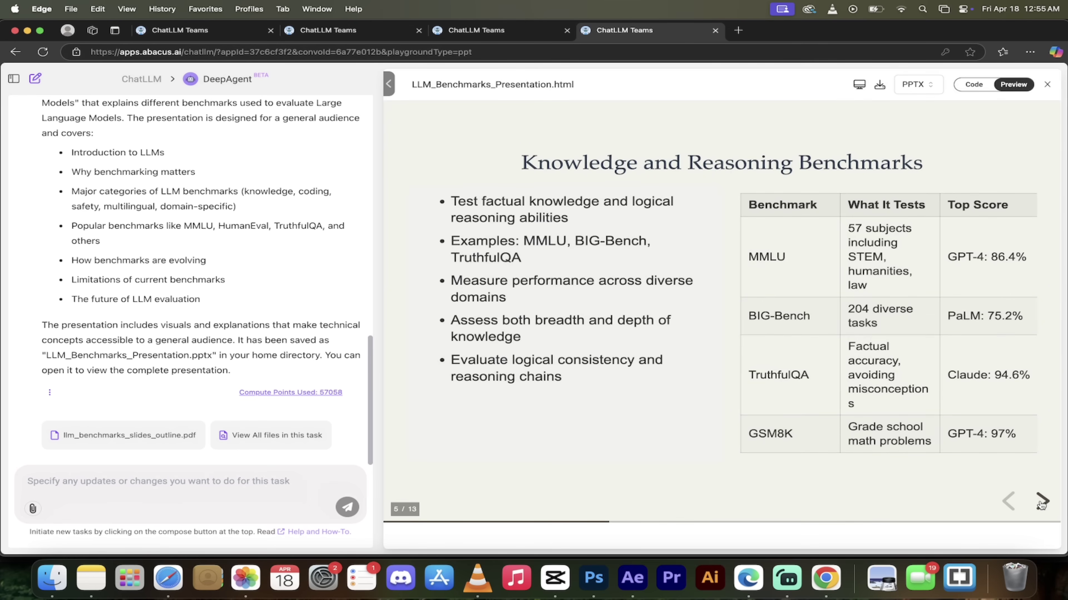
left_click(1042, 502)
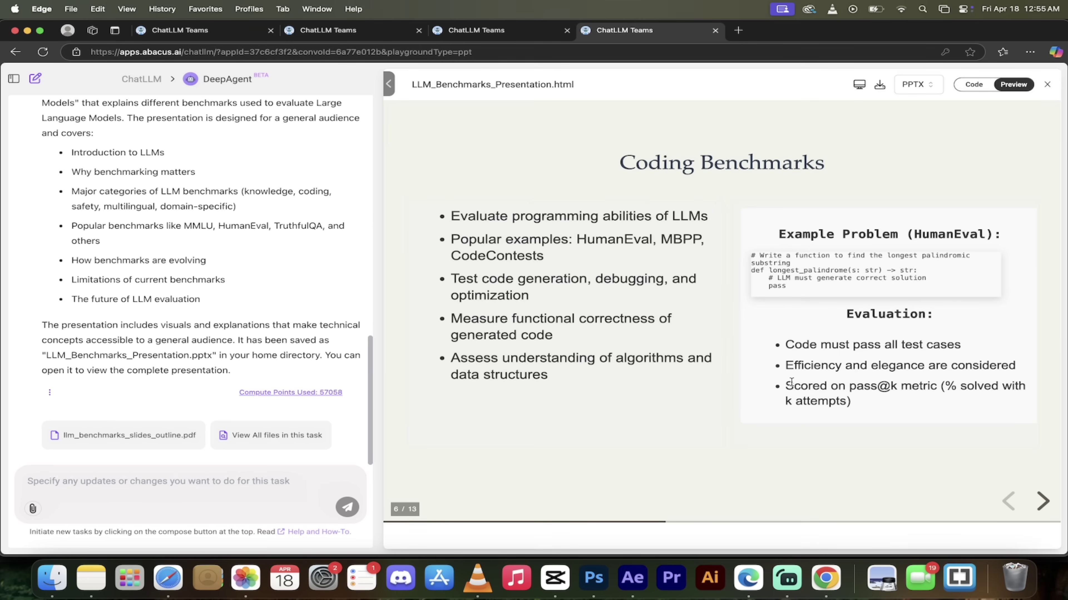